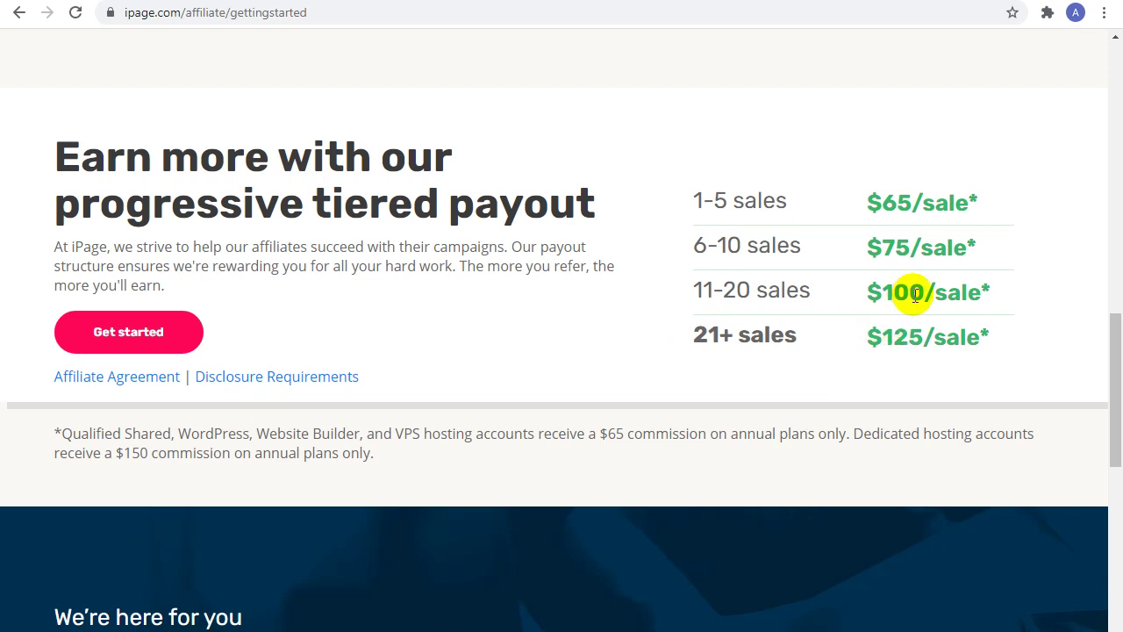
Step: Return to the top of the iPage affiliate page and start the free 'Join now for free' signup
drag(1111, 377, 1114, 393)
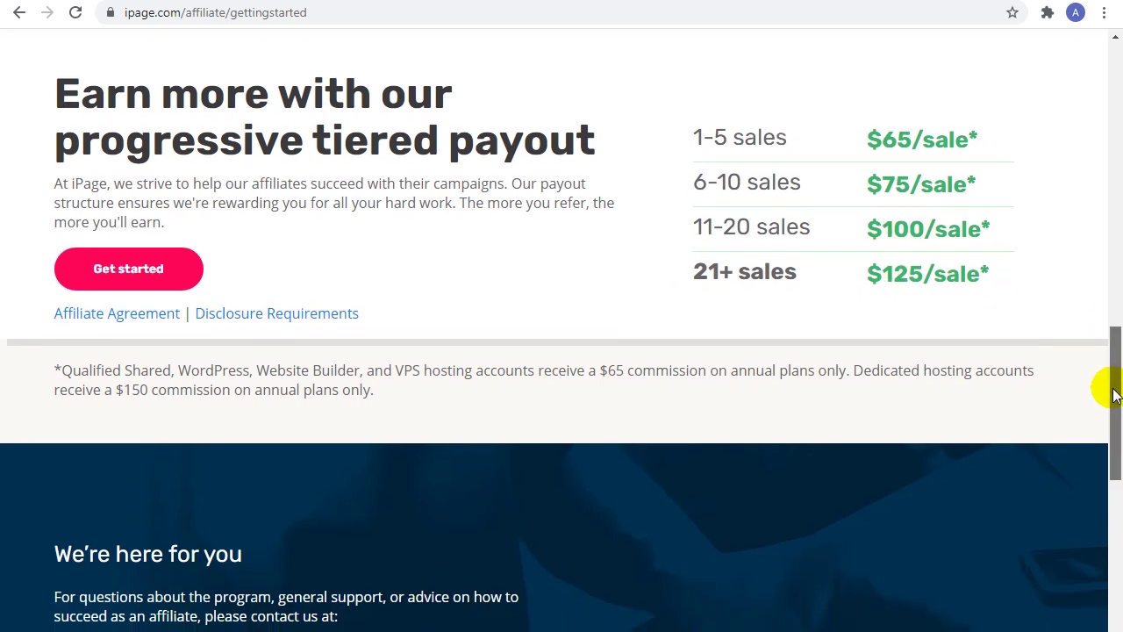
drag(1114, 394, 1112, 105)
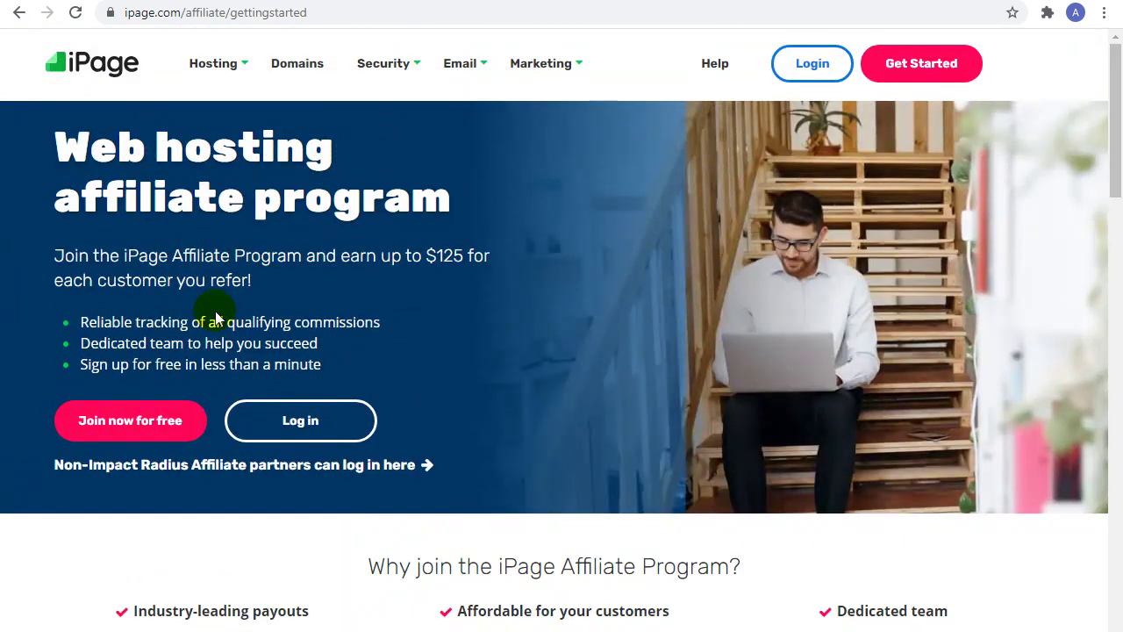
click(117, 421)
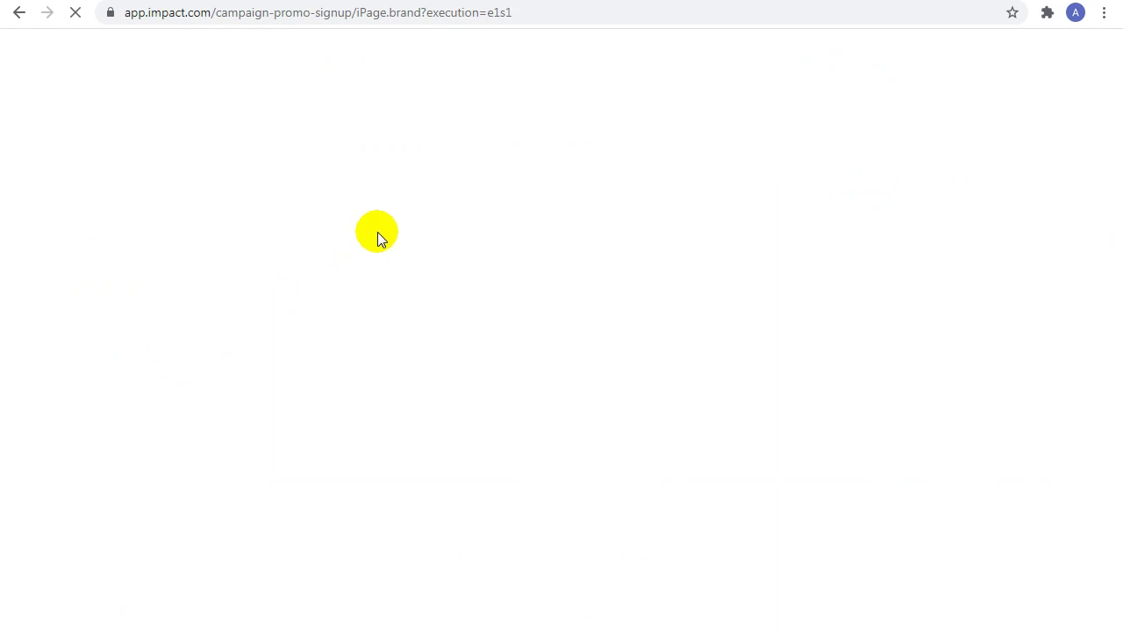
Step: Enter the account holder's name and e-mail, pasting the same e-mail into Email (Confirm)
drag(1115, 143, 1116, 205)
click(531, 149)
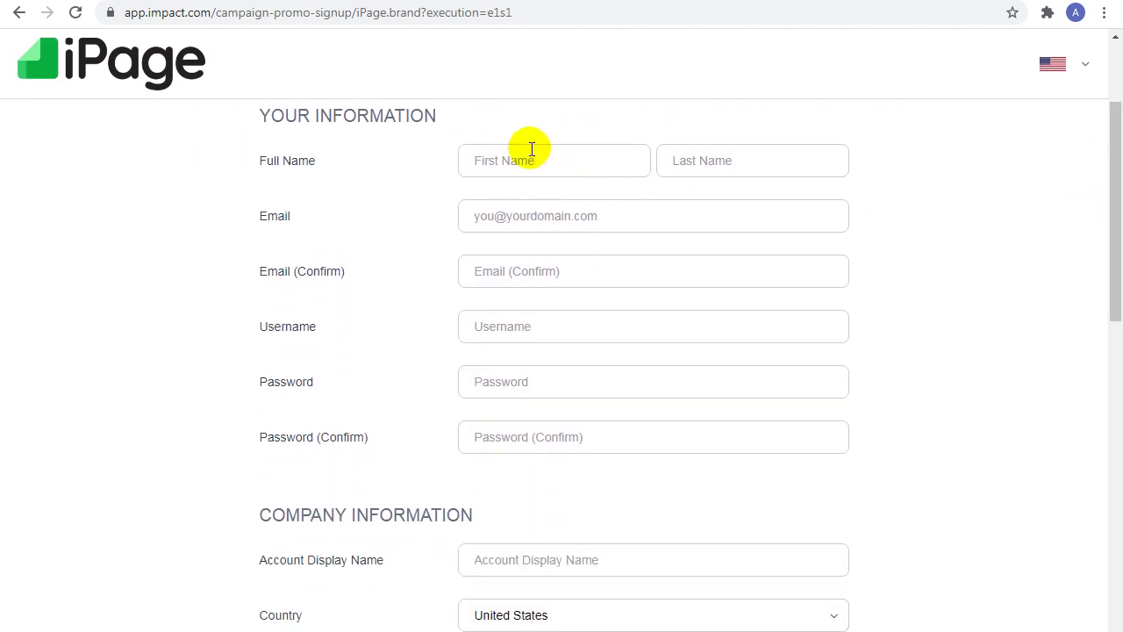
text(A)
text(Saleem)
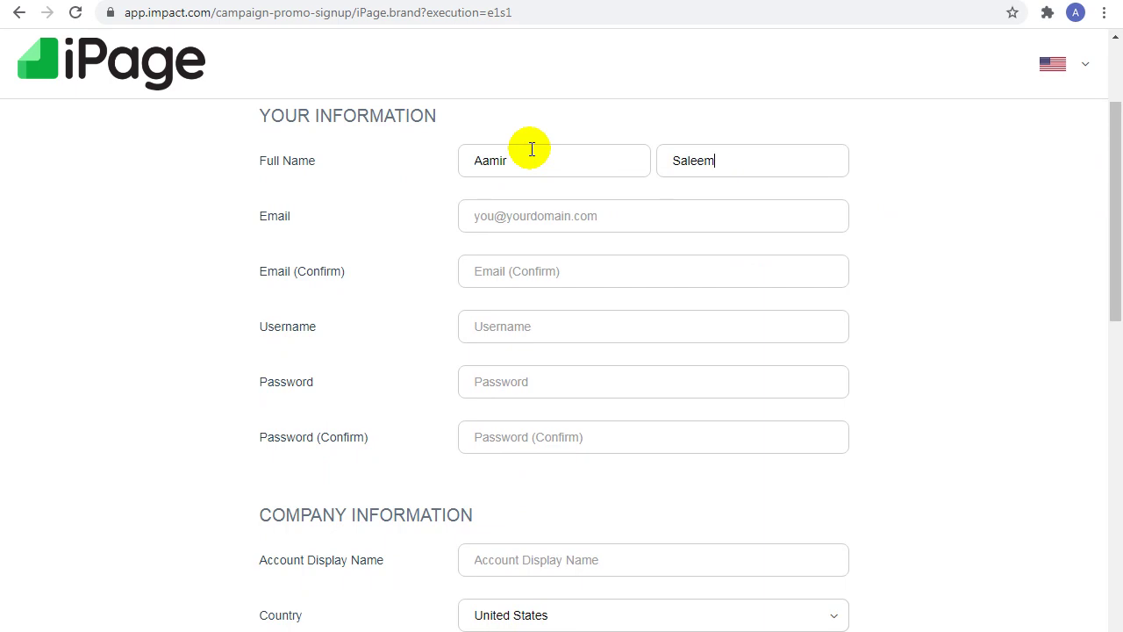
key(Tab)
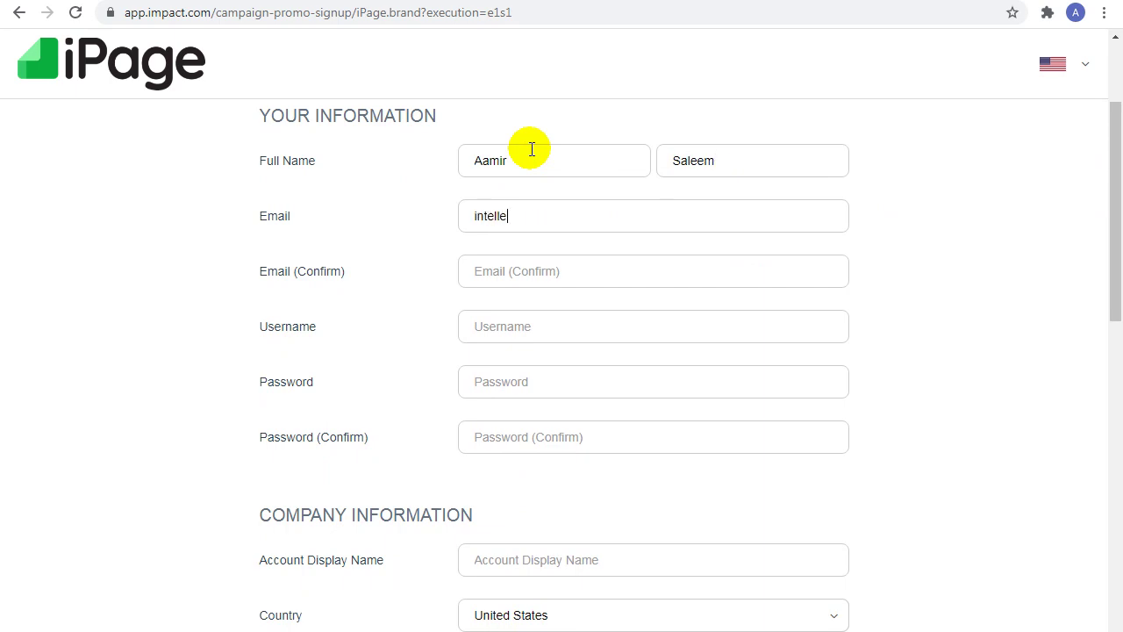
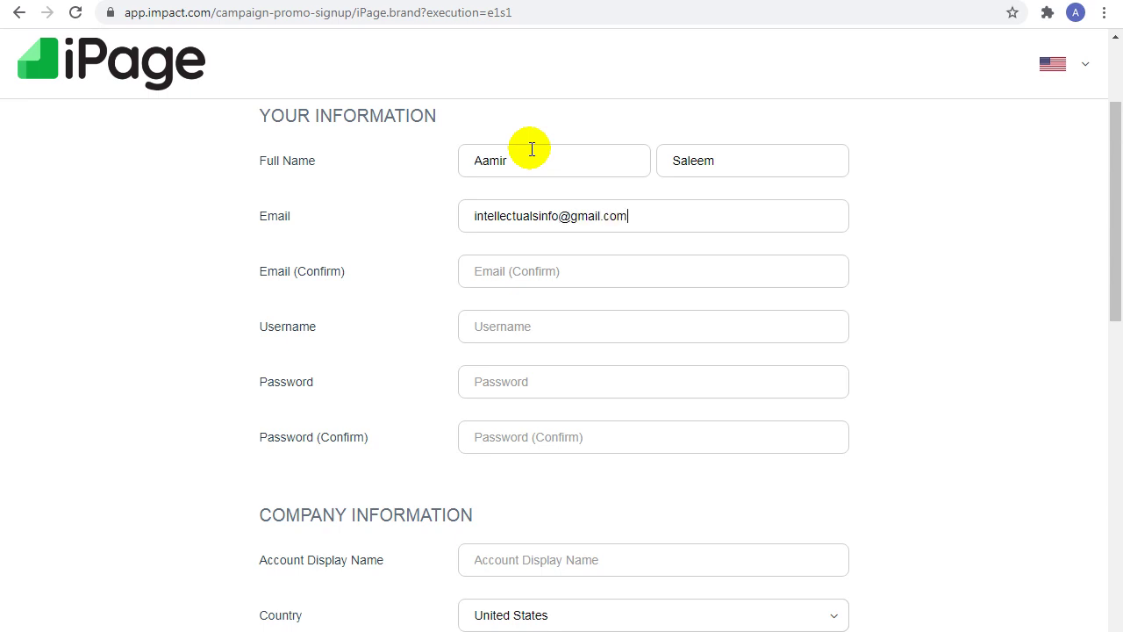
click(1076, 12)
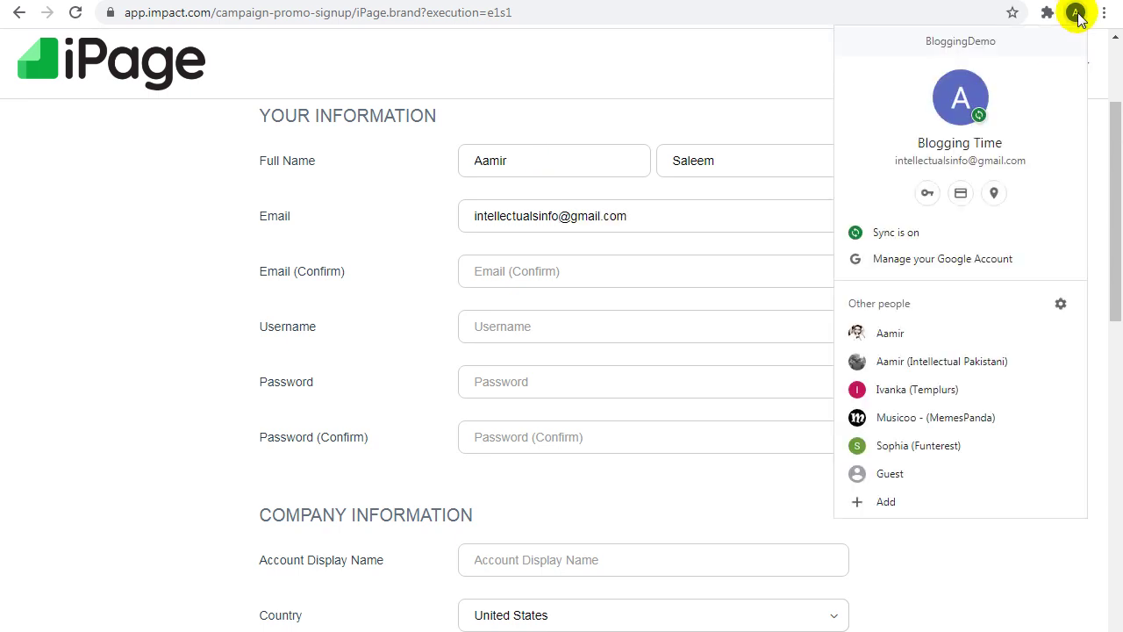
click(483, 270)
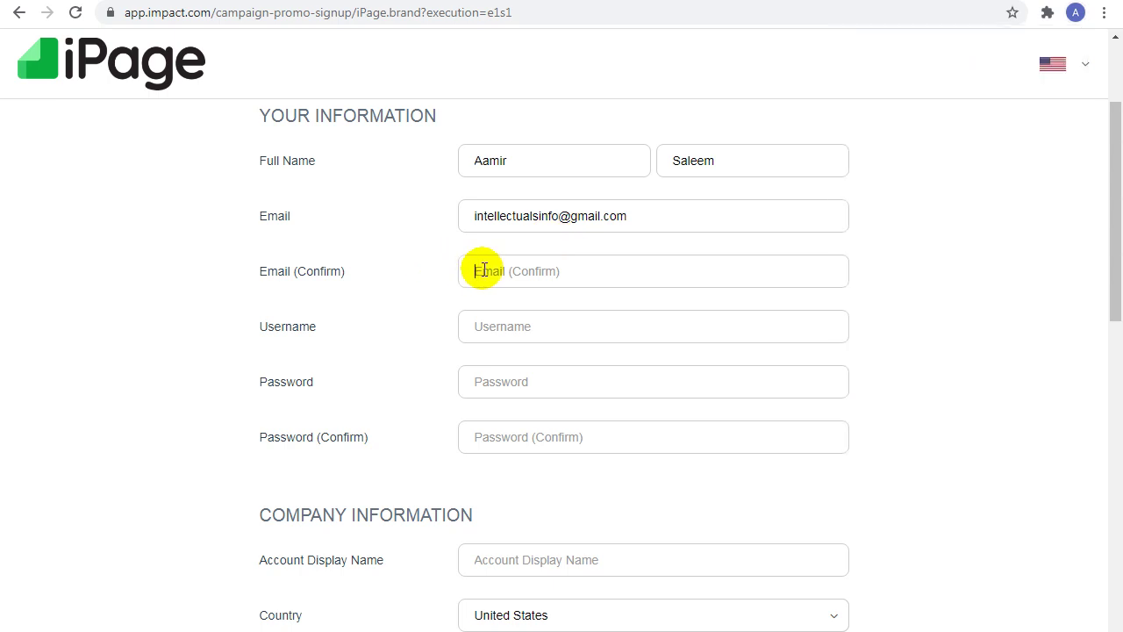
triple_click(514, 216)
key(ctrl+c)
click(520, 270)
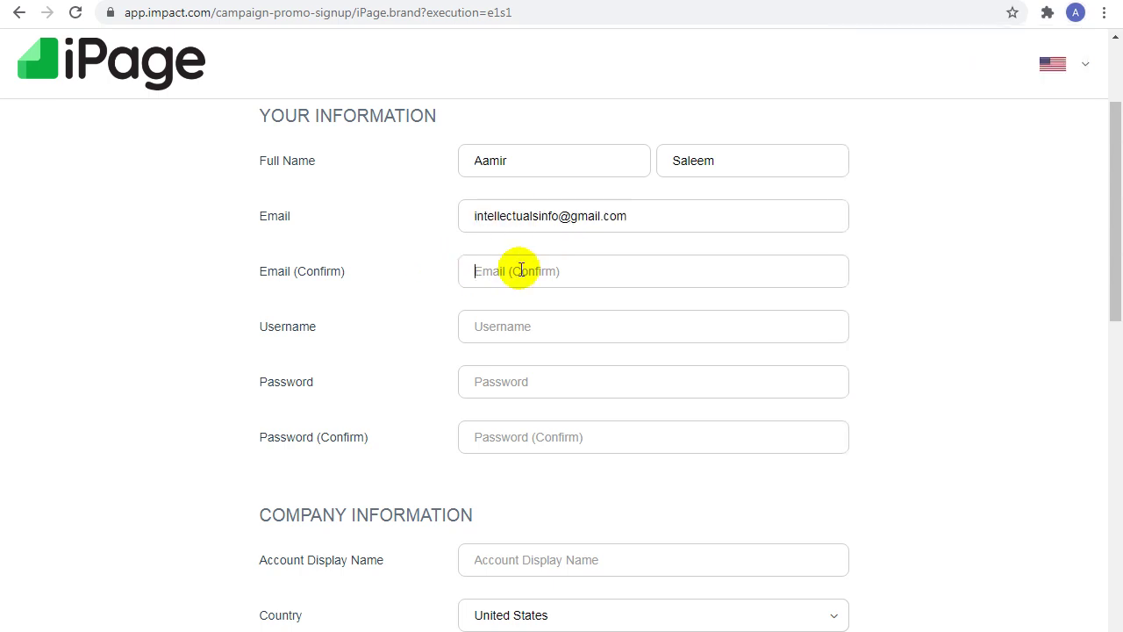
key(ctrl+v)
Step: Enter a username and the account password in both password fields
click(526, 321)
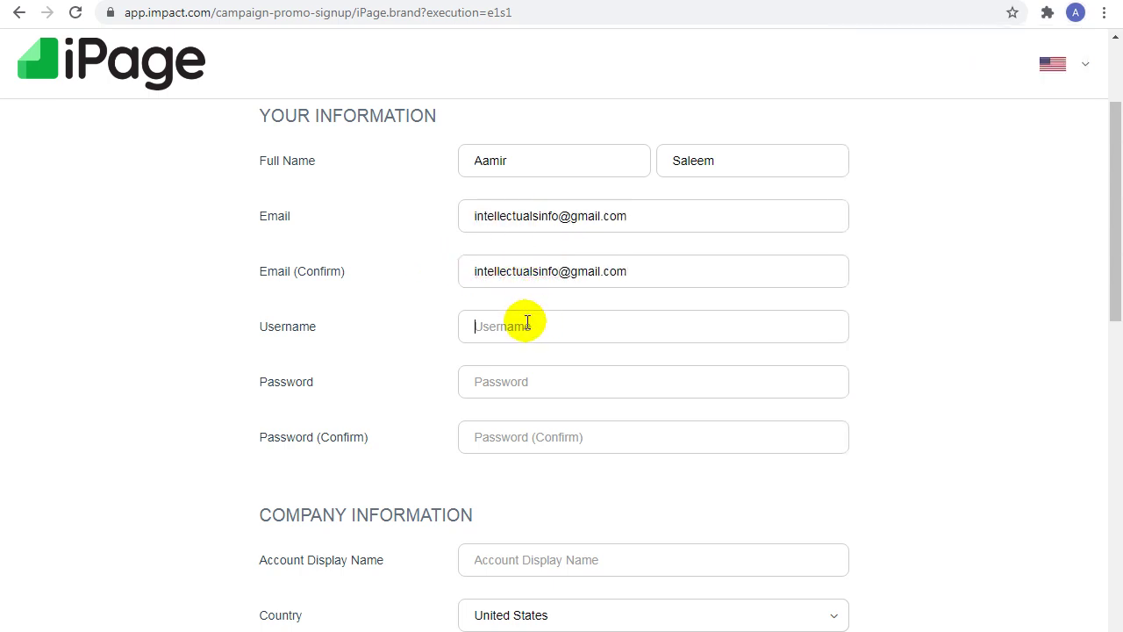
text(intellectualpakistani)
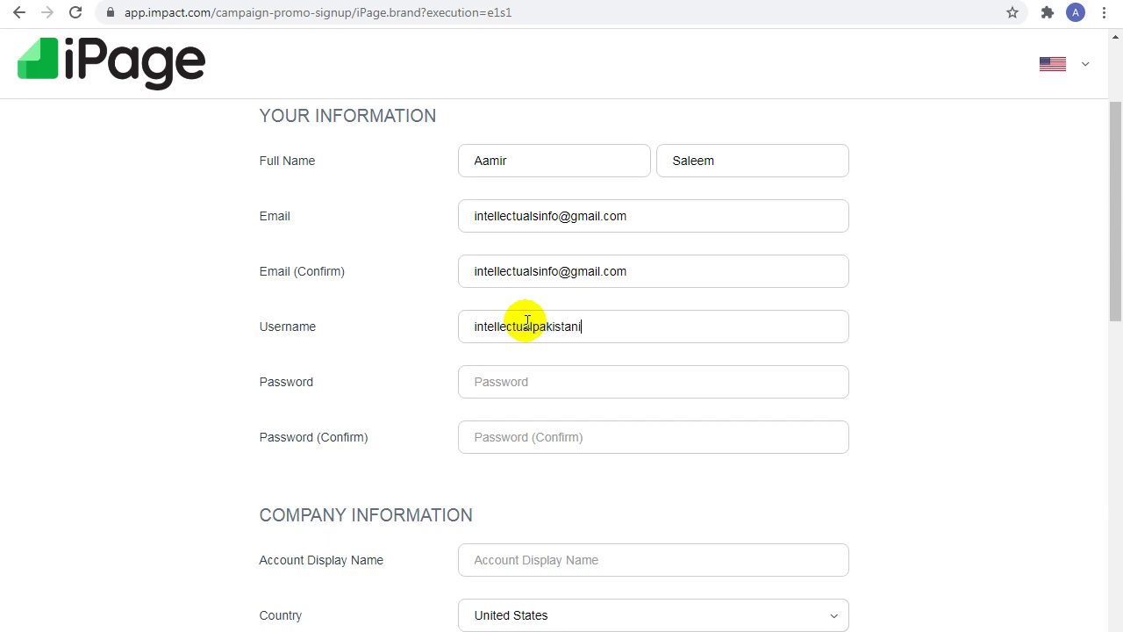
click(523, 395)
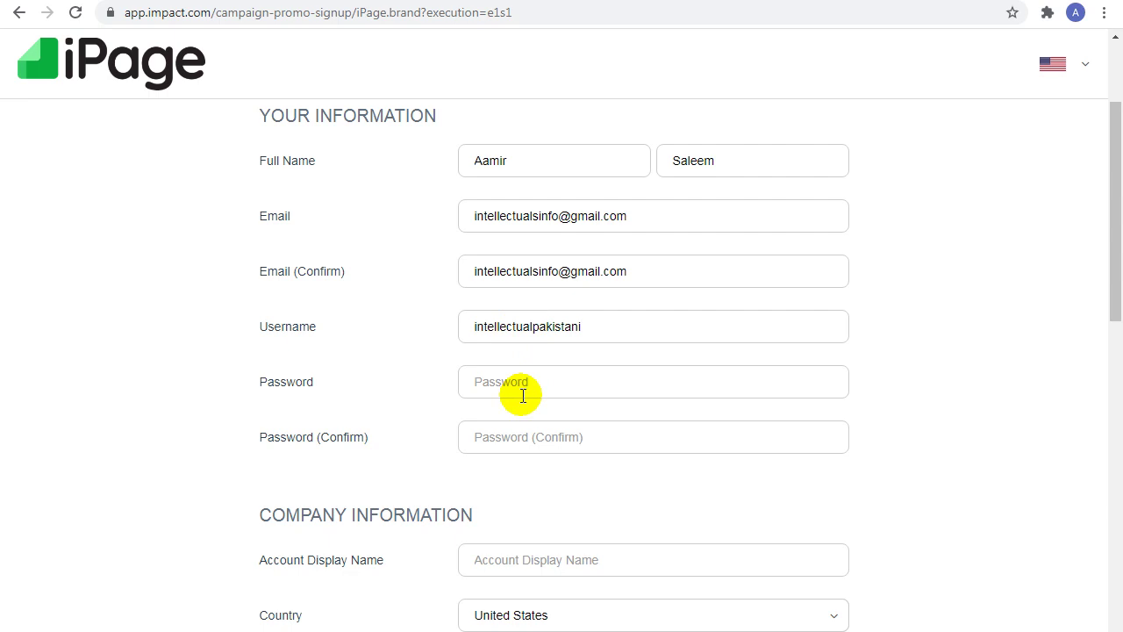
text(•)
click(532, 428)
text(•)
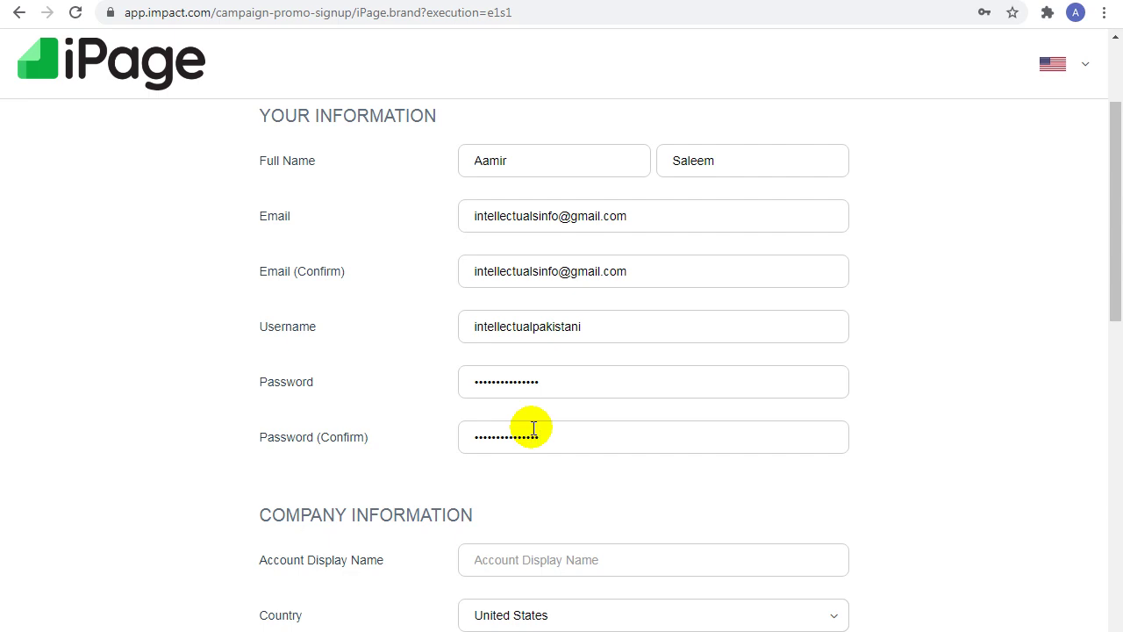
drag(1111, 181, 1114, 296)
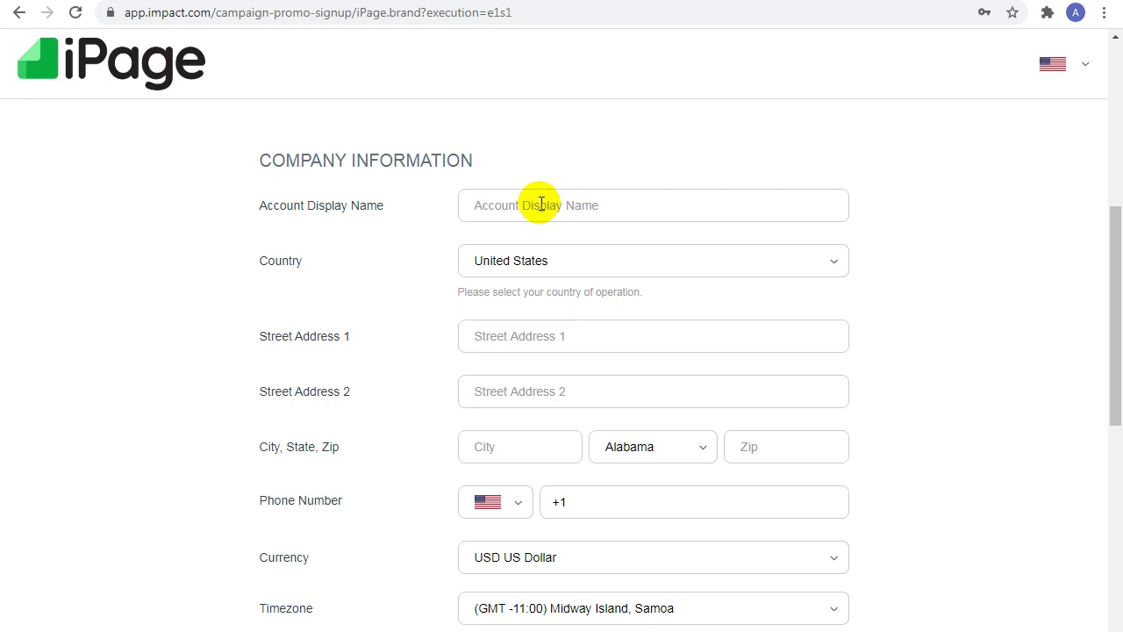
Step: Enter the account display name, choose Pakistan as country, and fill in street, city and postal code
text(I)
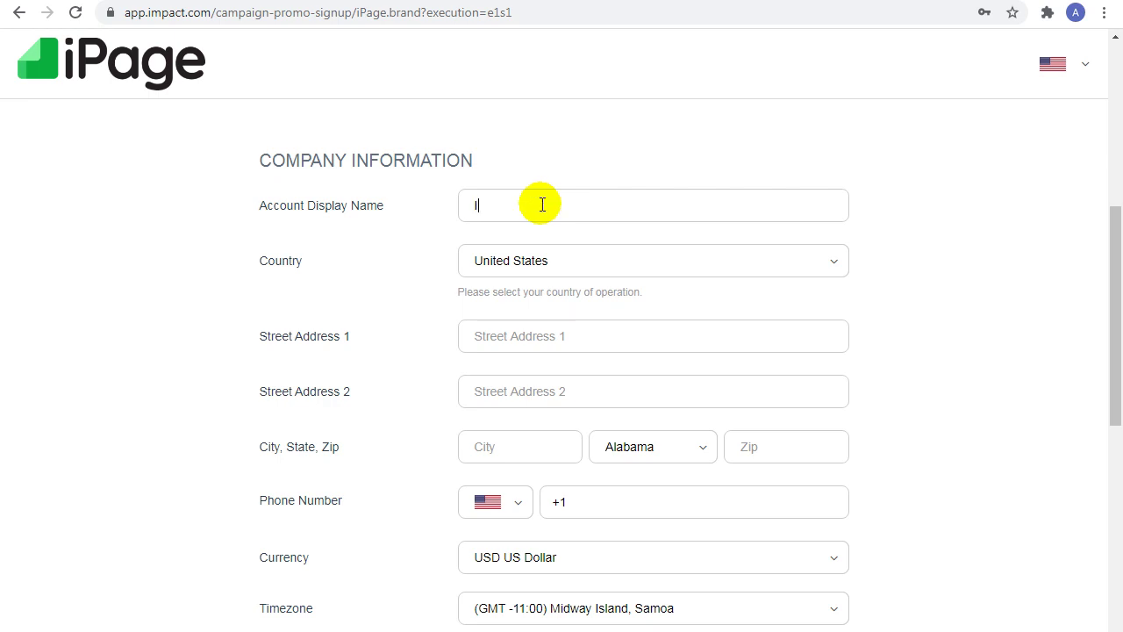
text(ntellectualPakistani)
double_click(541, 205)
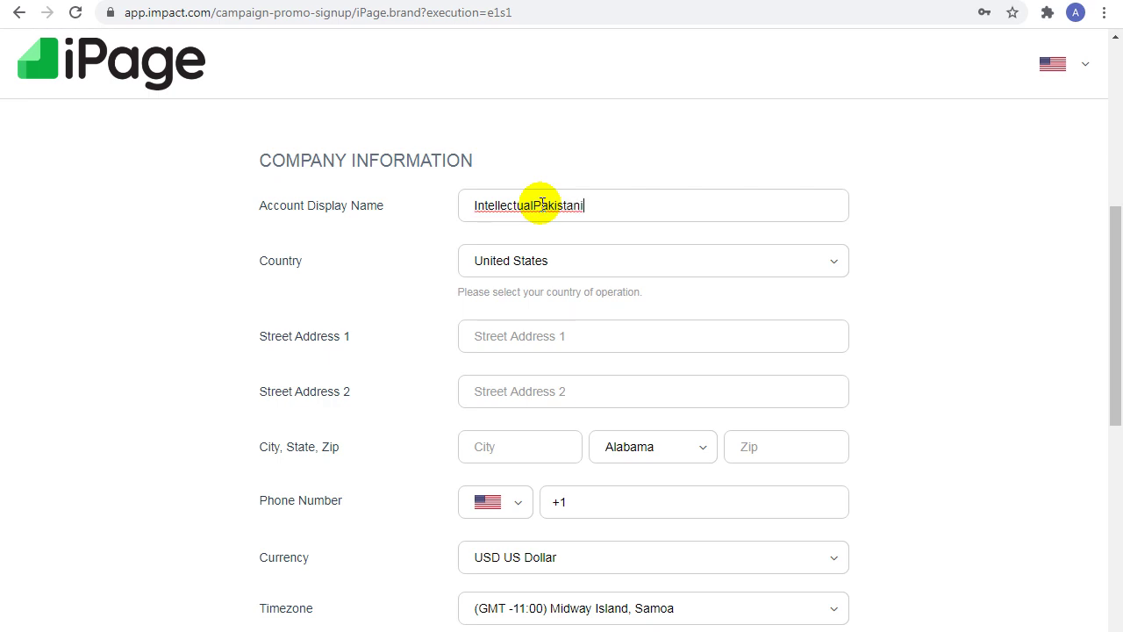
click(538, 267)
key(p)
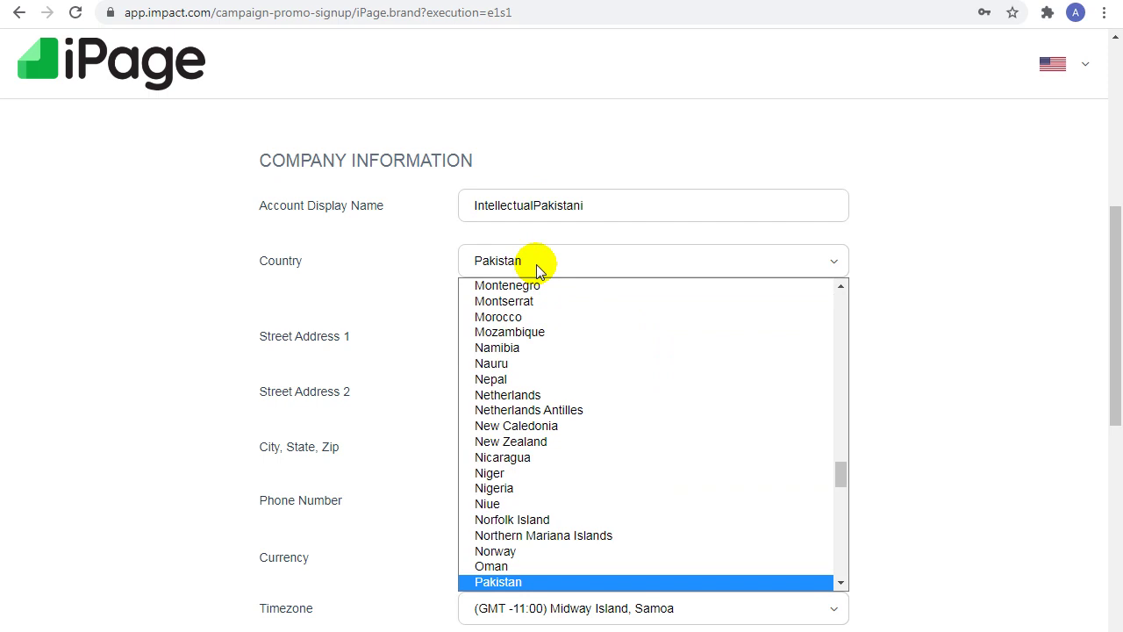
key(Return)
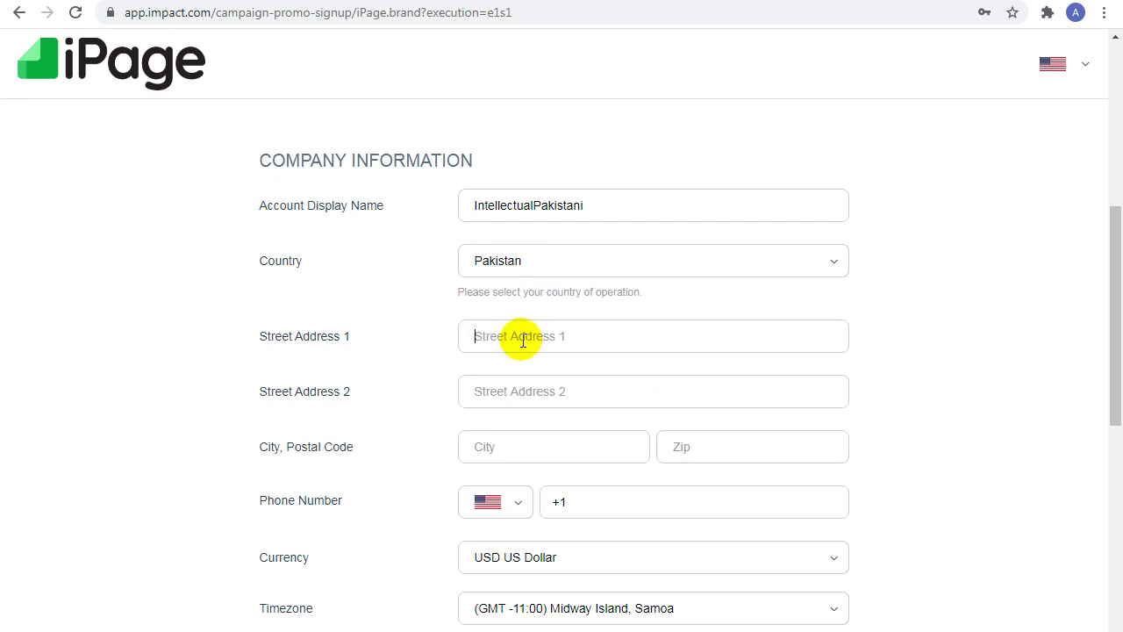
text(Pakistani)
double_click(523, 339)
click(507, 441)
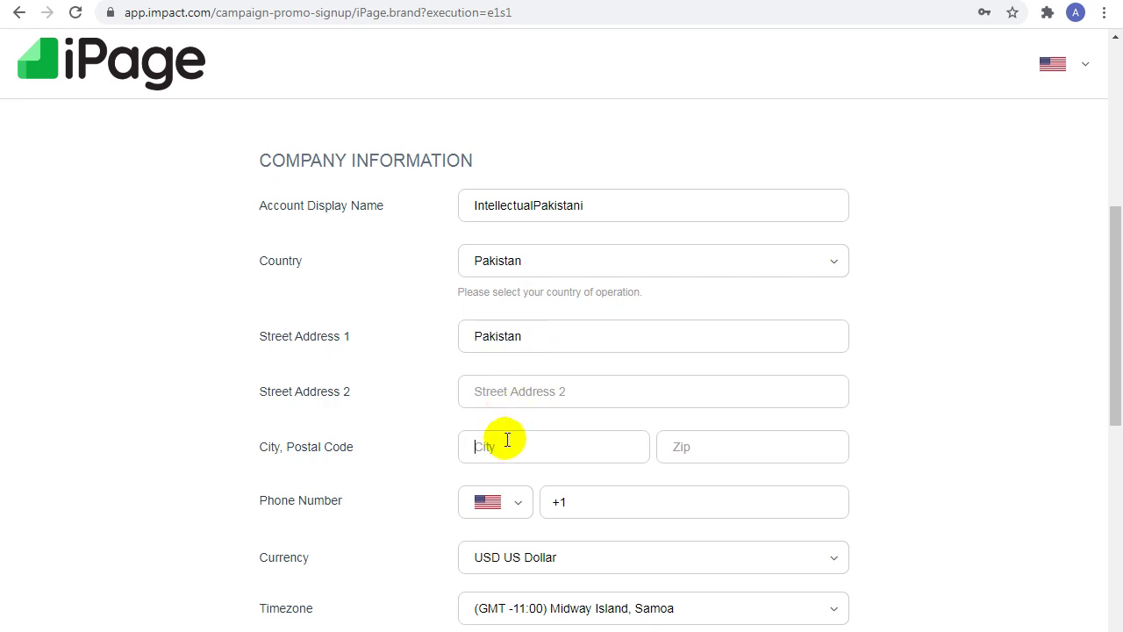
text(Faisalabad)
click(731, 436)
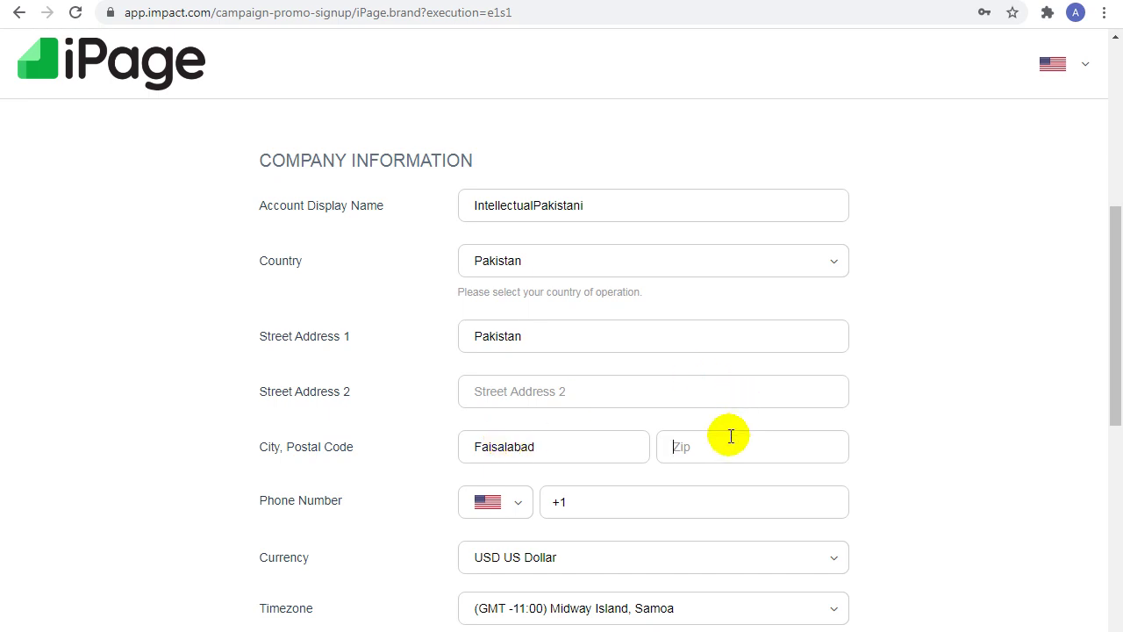
text(38000)
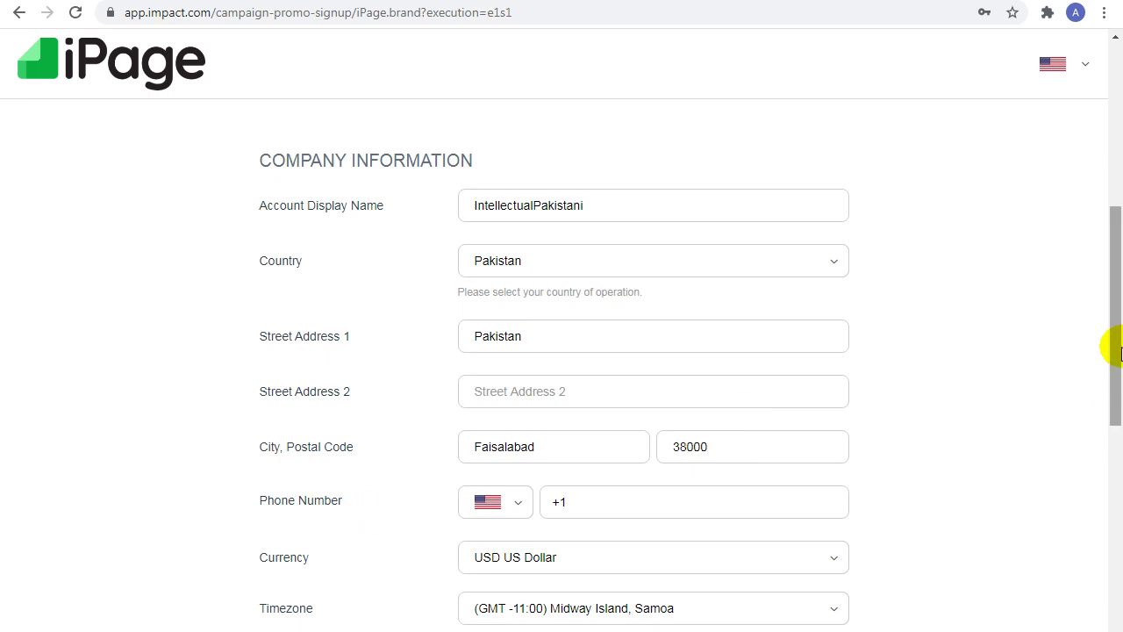
scroll(1116, 378, down, 3)
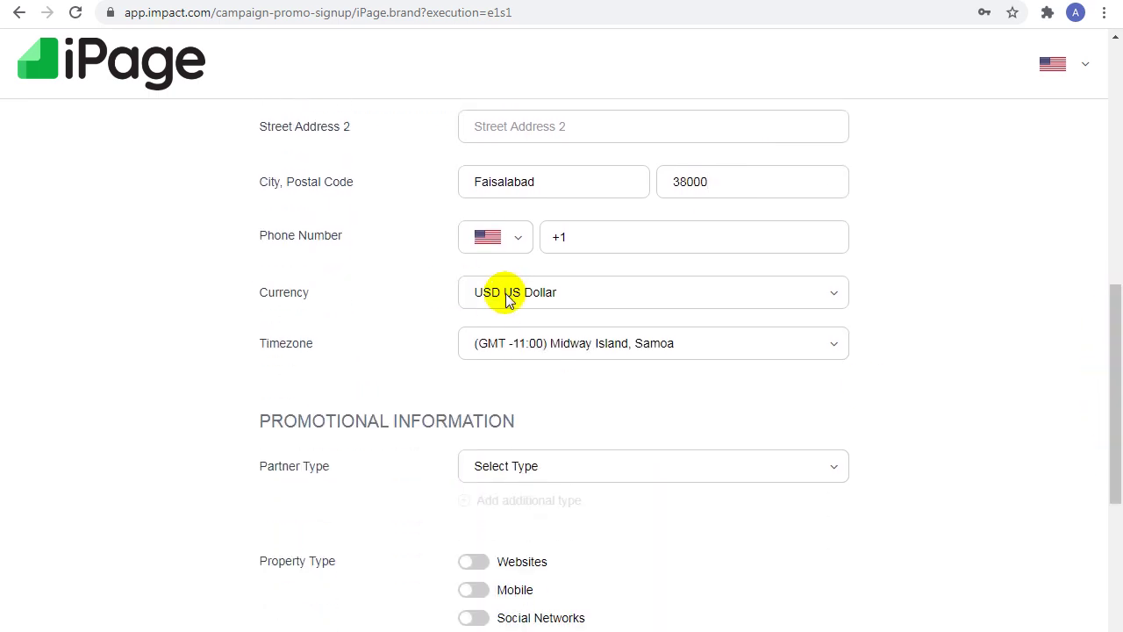
Step: Set currency to PKR Pakistani Rupee and timezone to GMT +05:00 Islamabad, Karachi, Tashkent
click(507, 296)
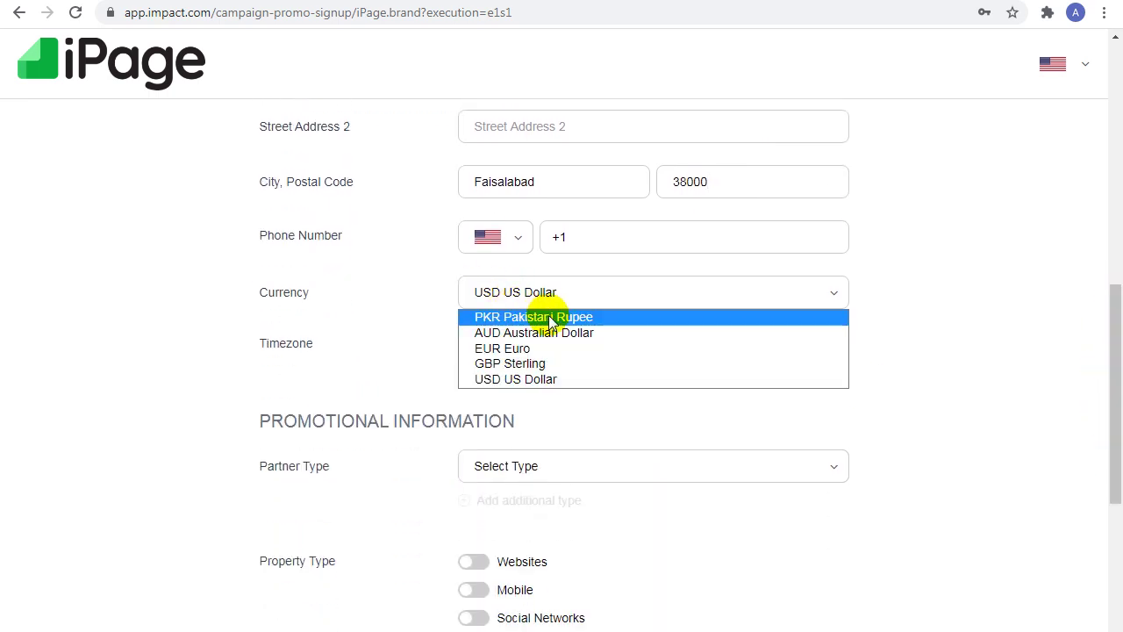
click(546, 317)
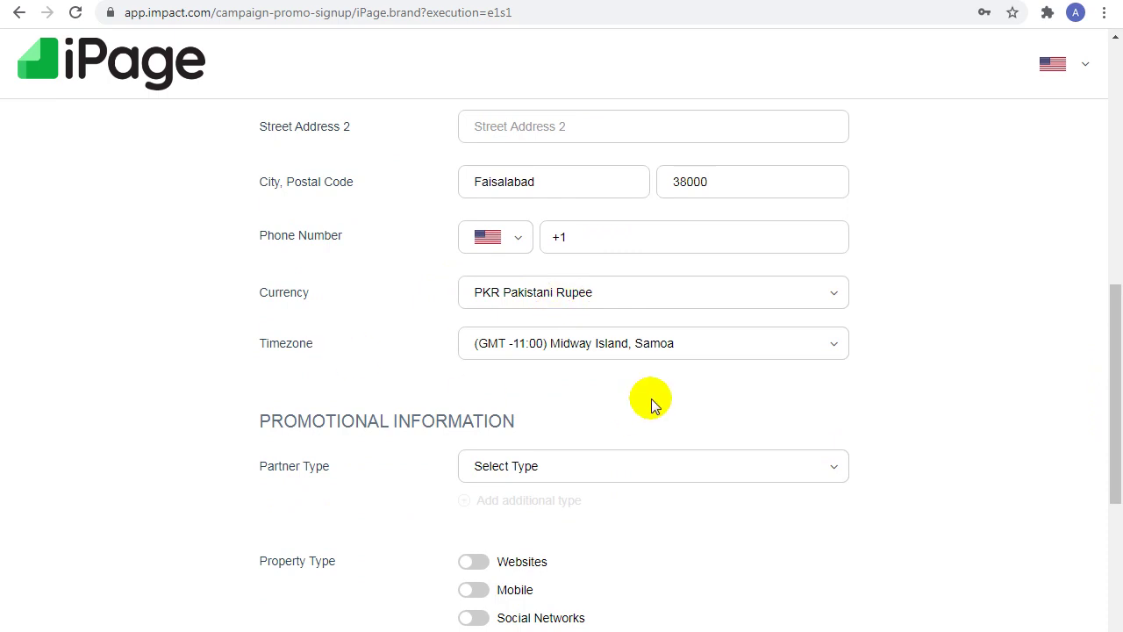
click(696, 344)
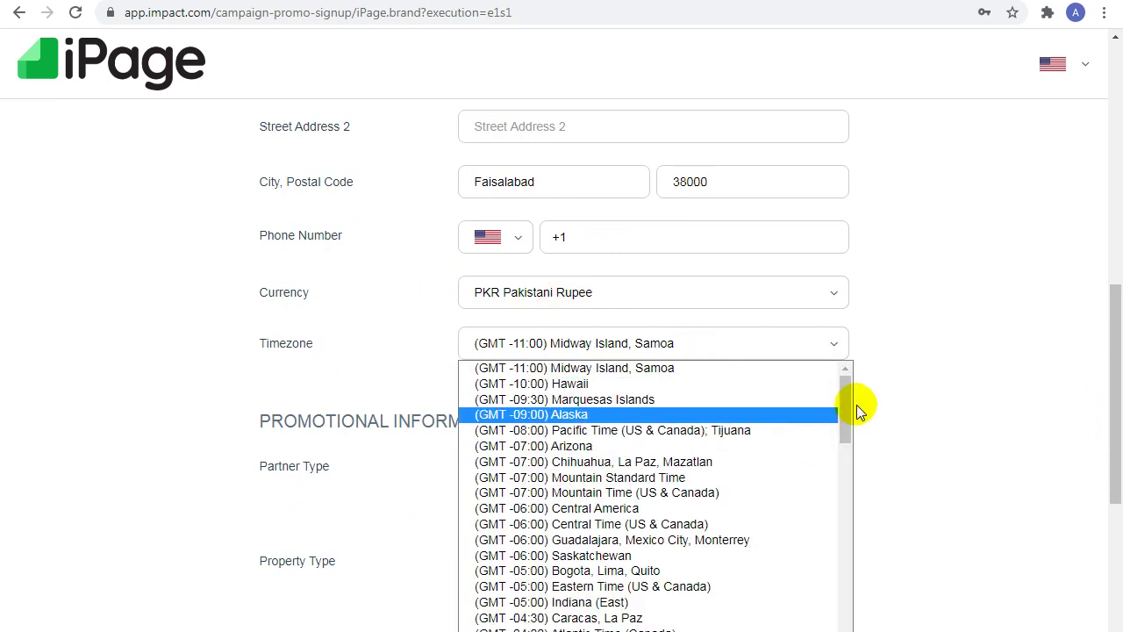
drag(847, 395, 825, 560)
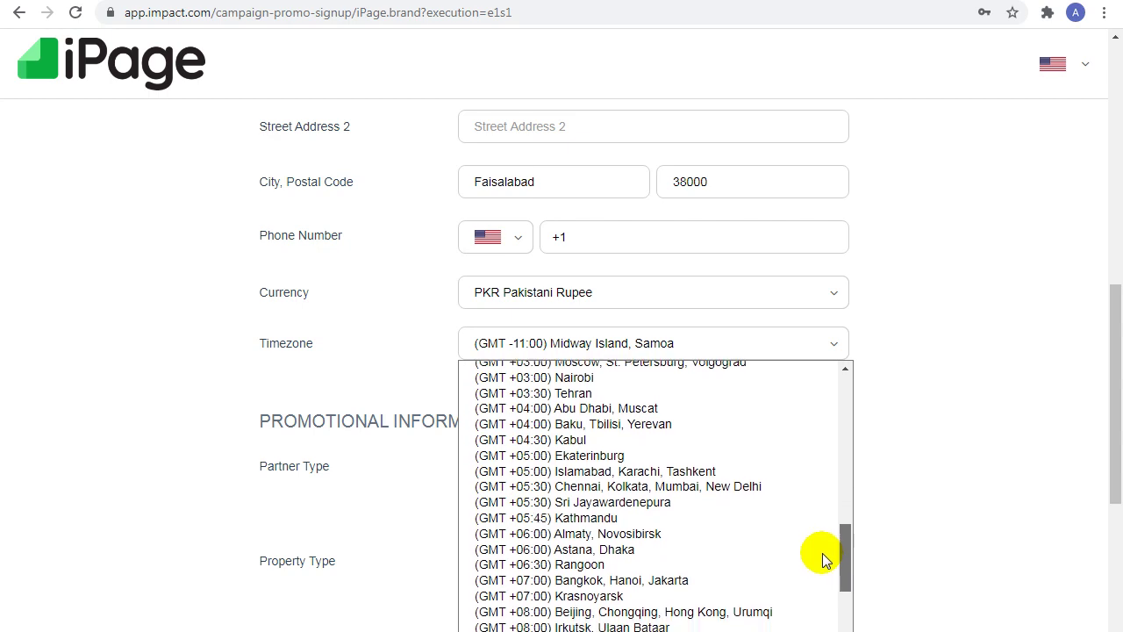
click(640, 471)
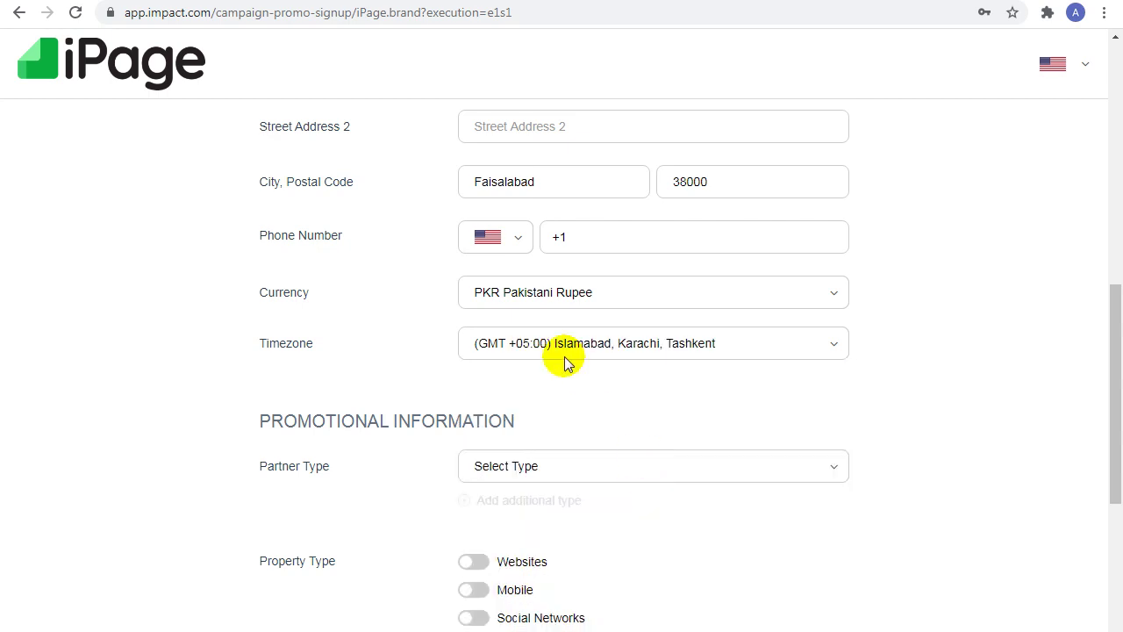
scroll(401, 358, down, 3)
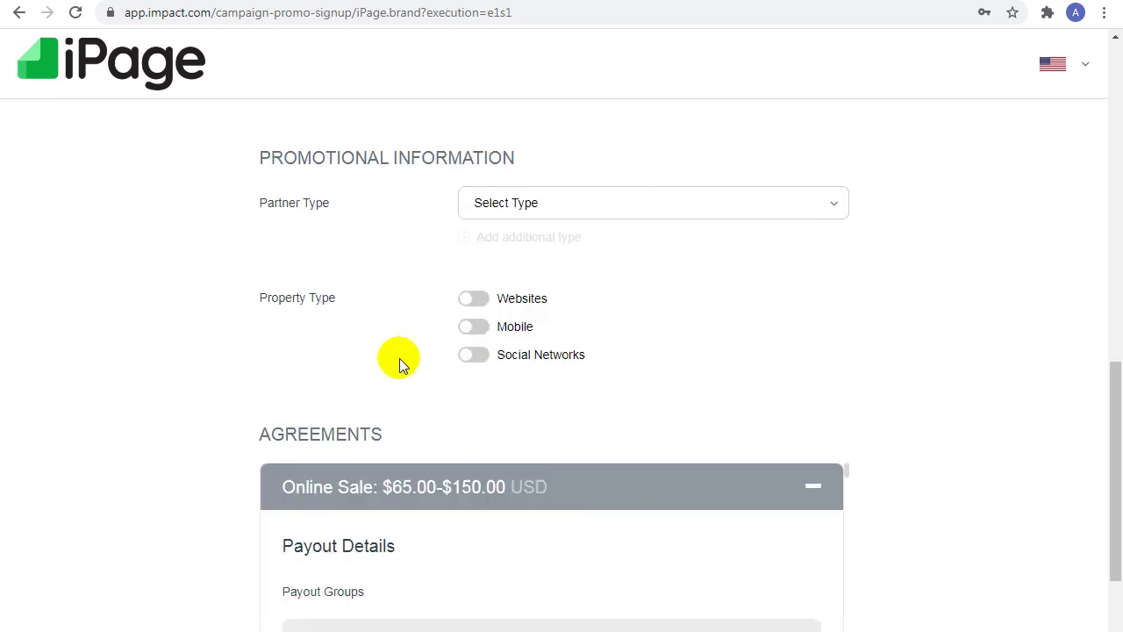
Step: Pick Search Engine Marketing as partner type and toggle Websites, Mobile, Social Networks on and off
click(624, 207)
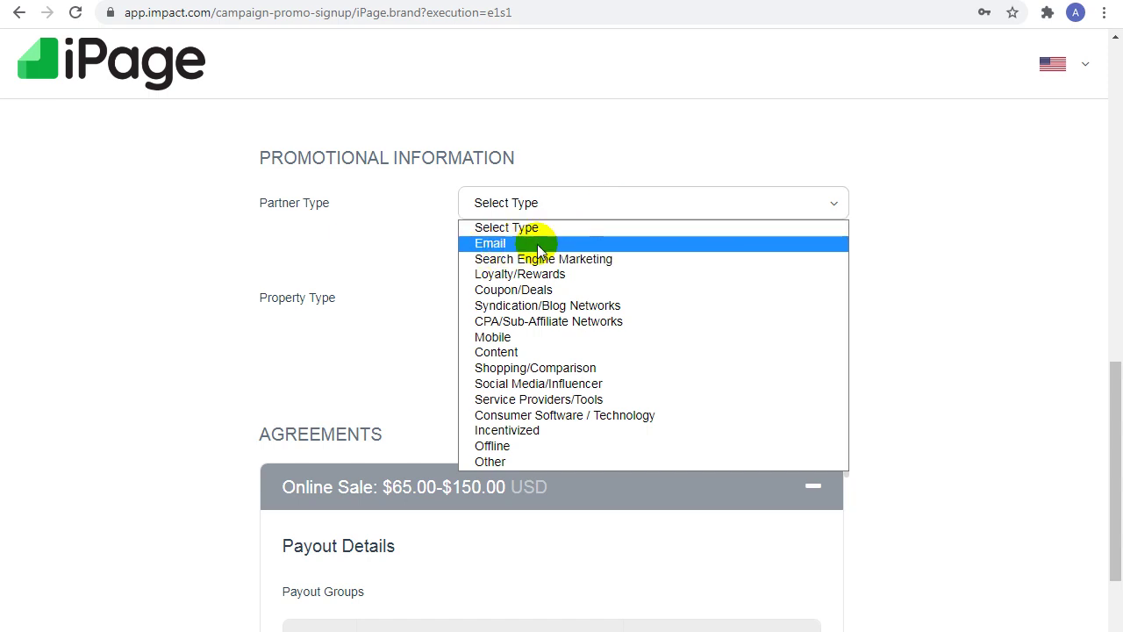
click(598, 259)
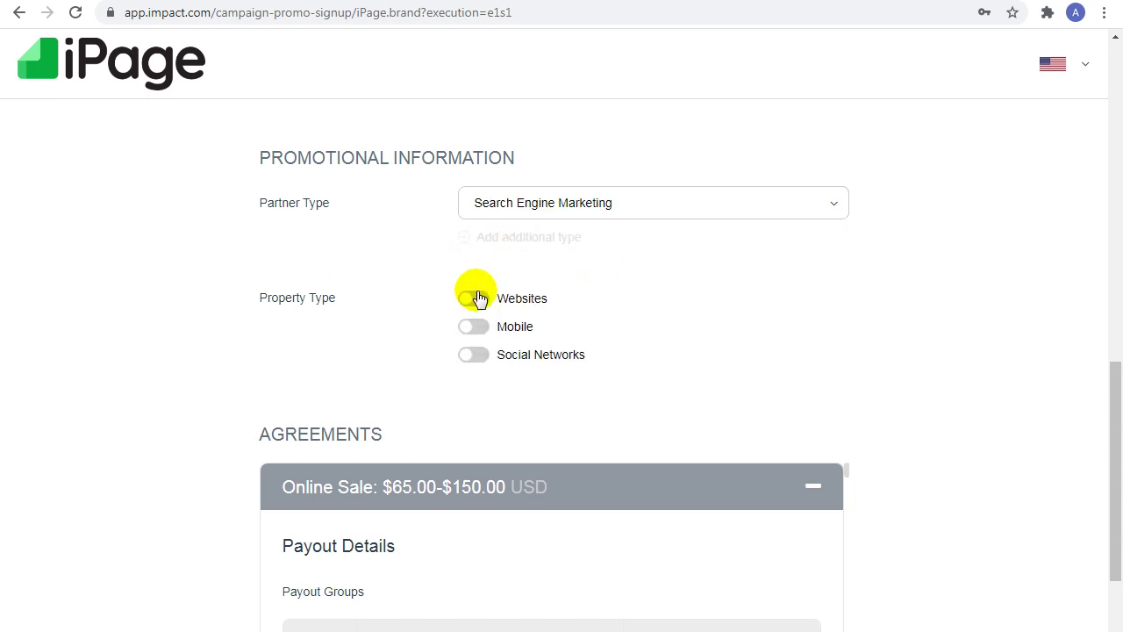
click(483, 312)
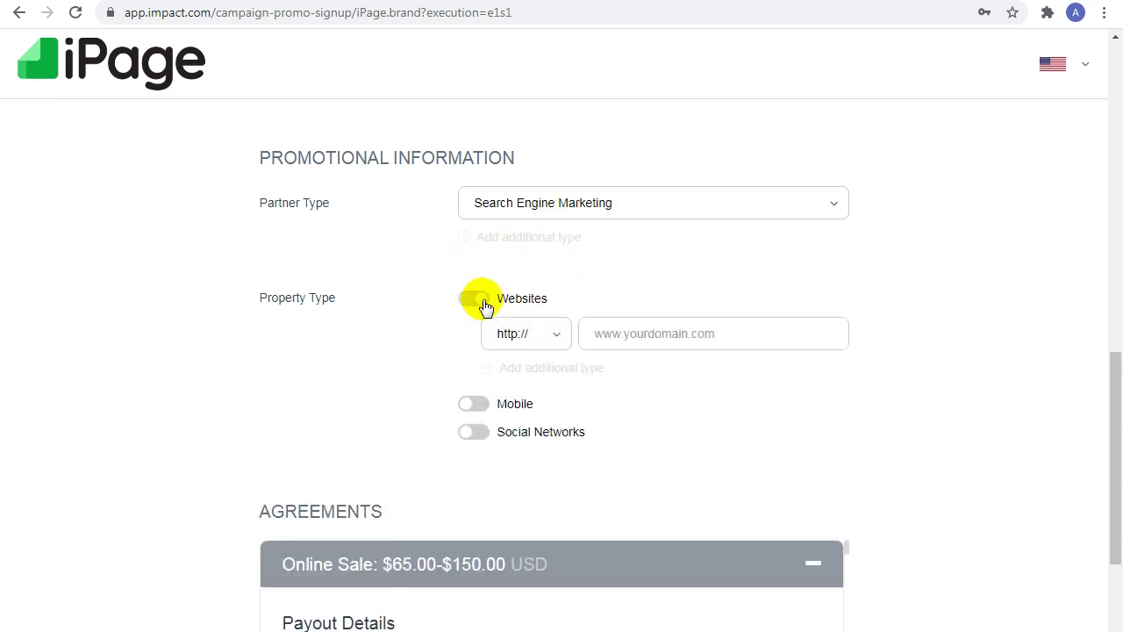
click(477, 407)
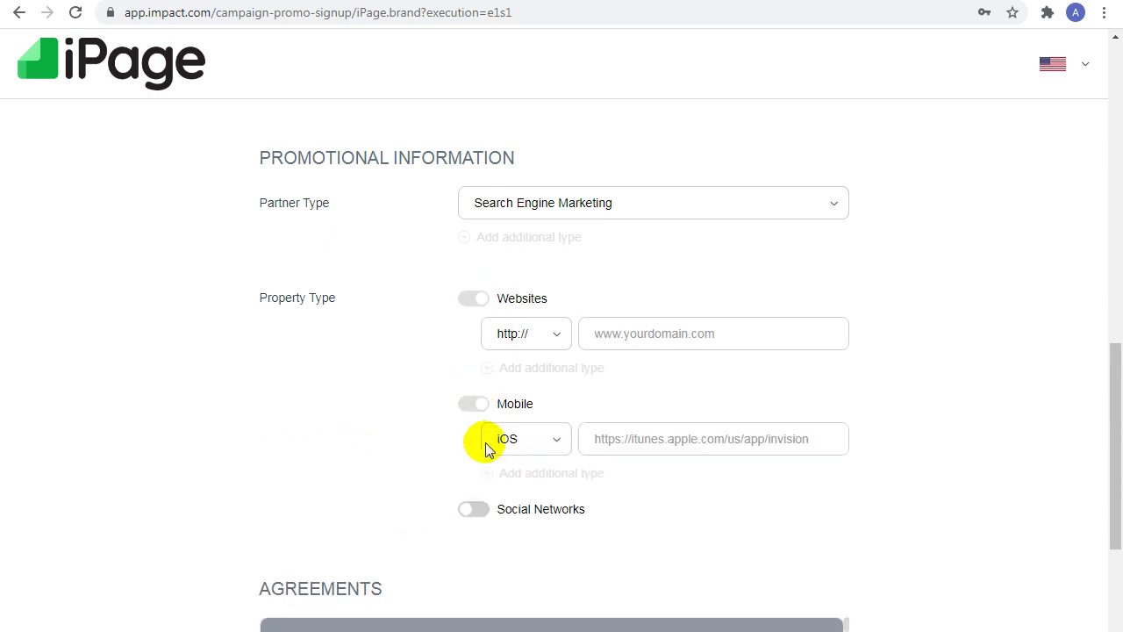
click(487, 516)
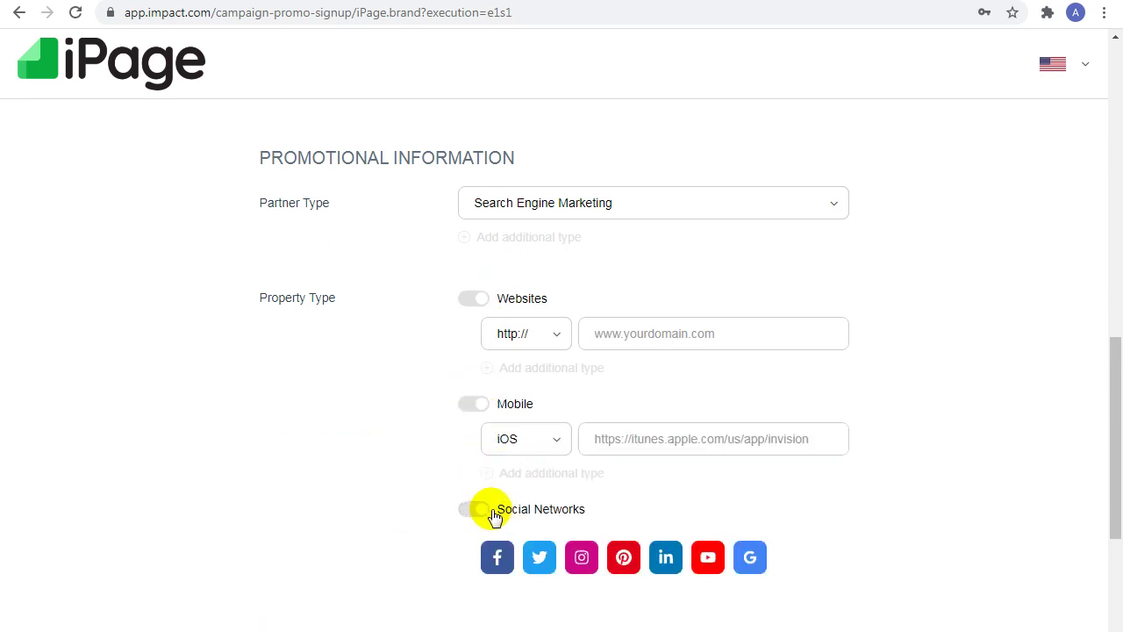
click(472, 407)
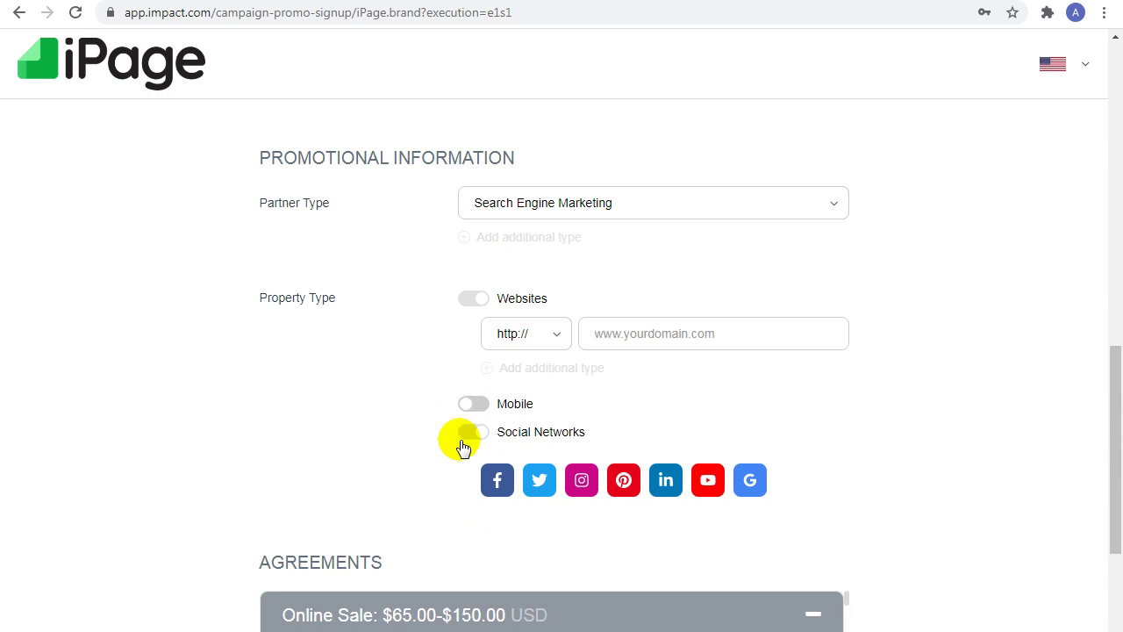
click(469, 433)
click(471, 306)
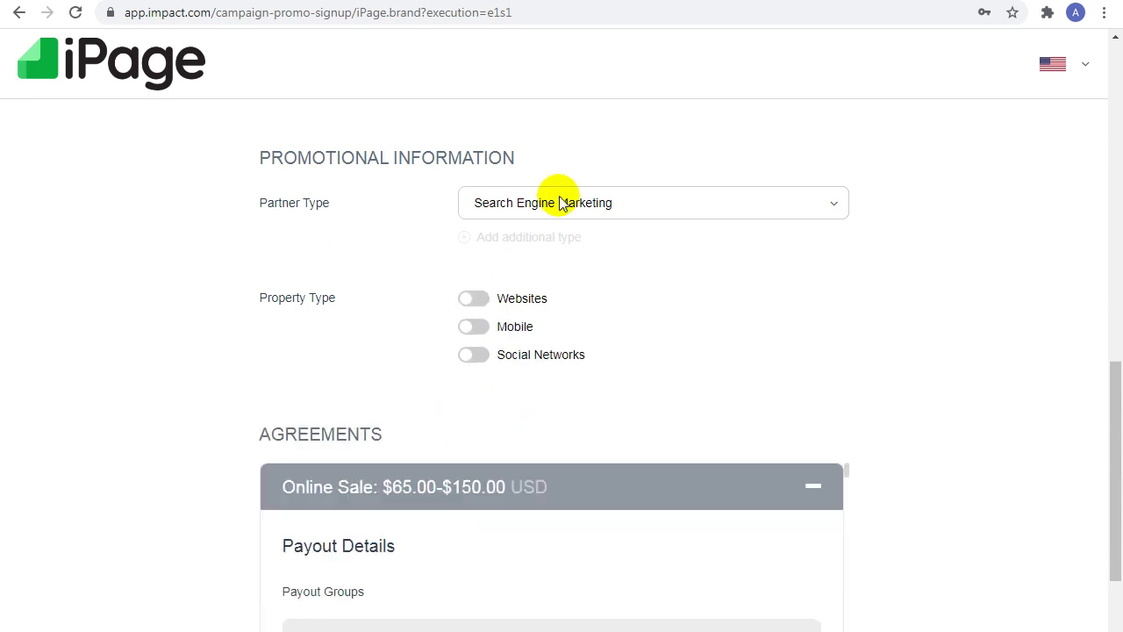
Step: Change the partner type to Email
click(513, 207)
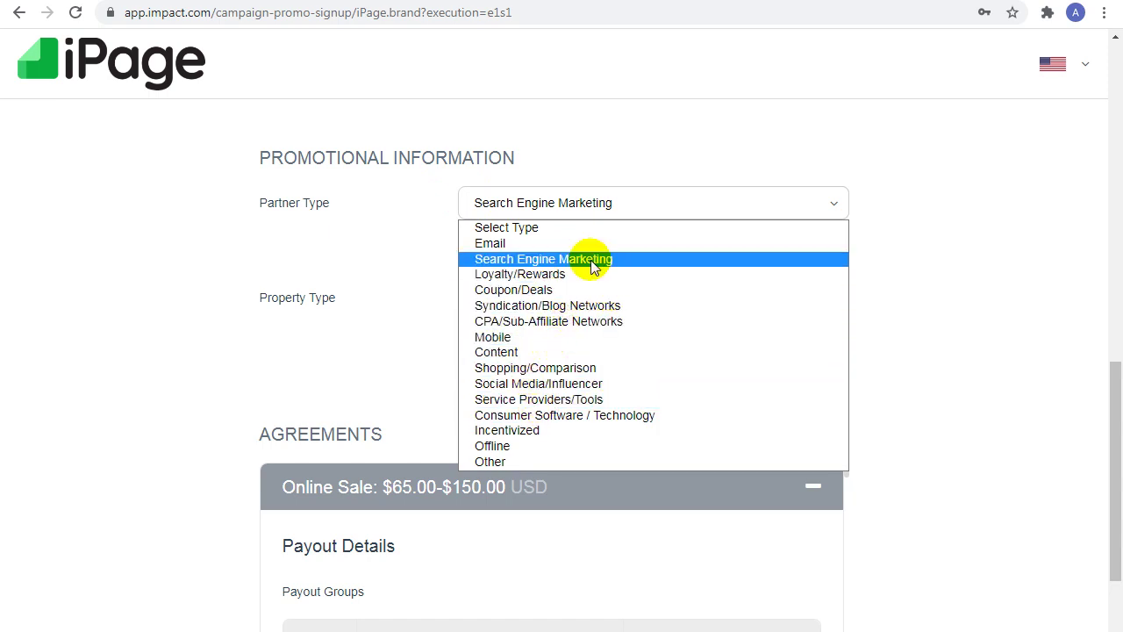
click(518, 244)
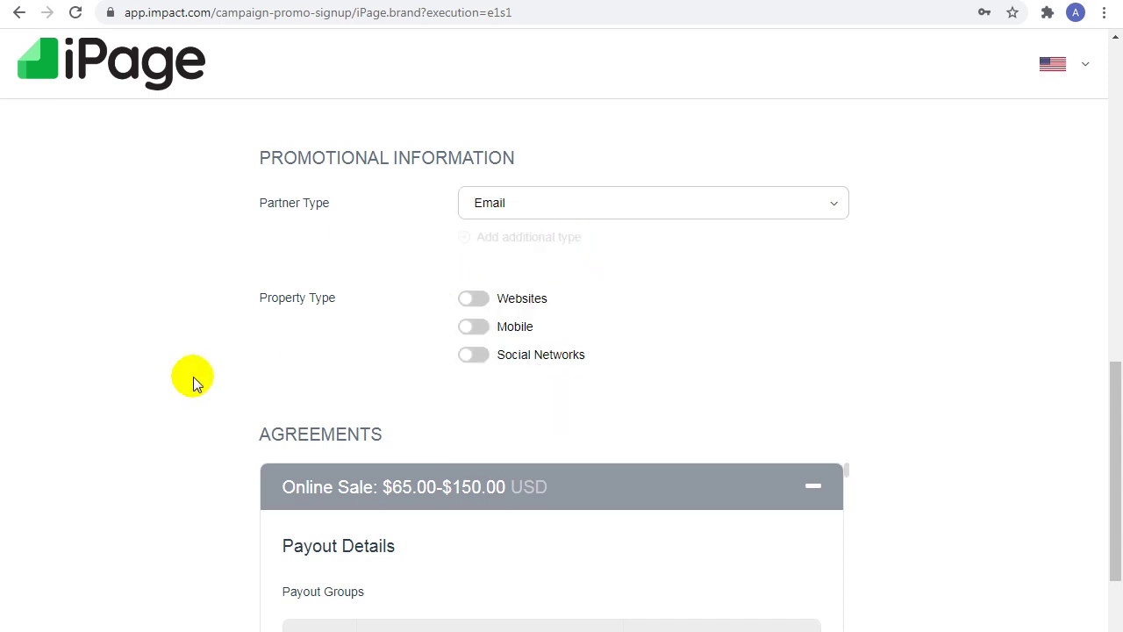
scroll(194, 383, down, 1)
Step: Read through the Agreements to the bottom, submit Sign Up, and select the username's excess characters
scroll(236, 324, down, 2)
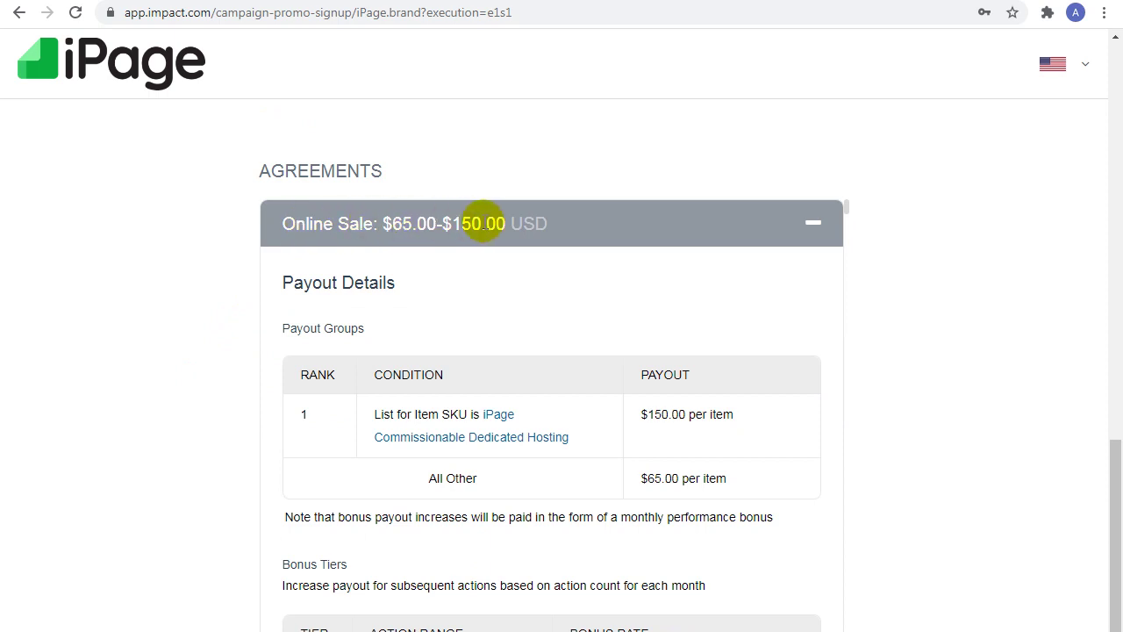
scroll(294, 307, down, 2)
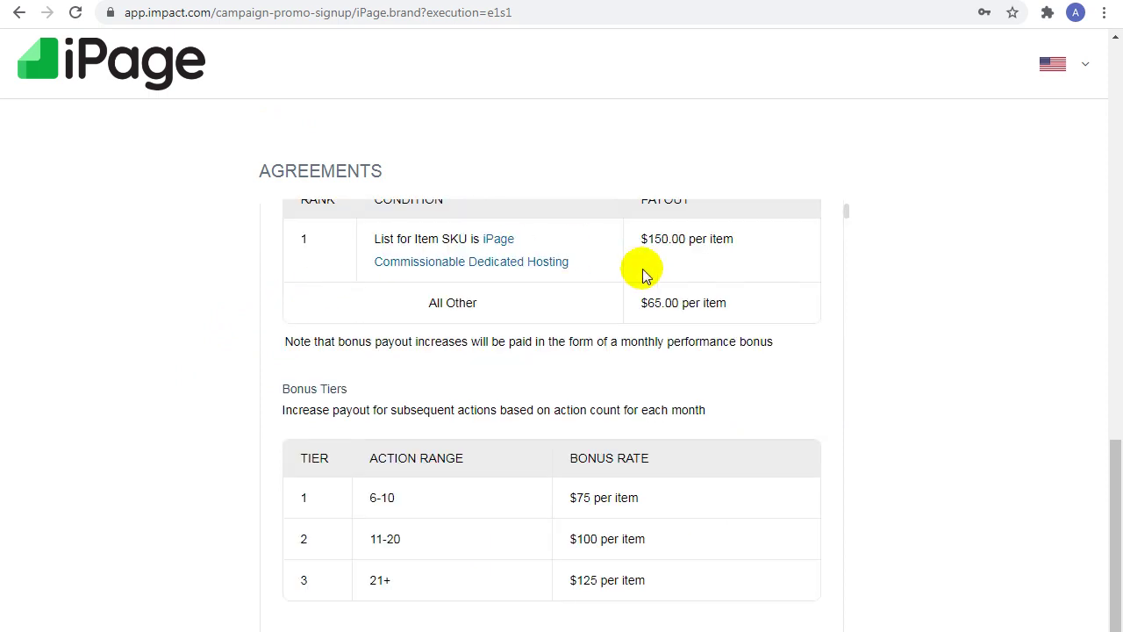
scroll(232, 272, up, 1)
scroll(281, 346, down, 6)
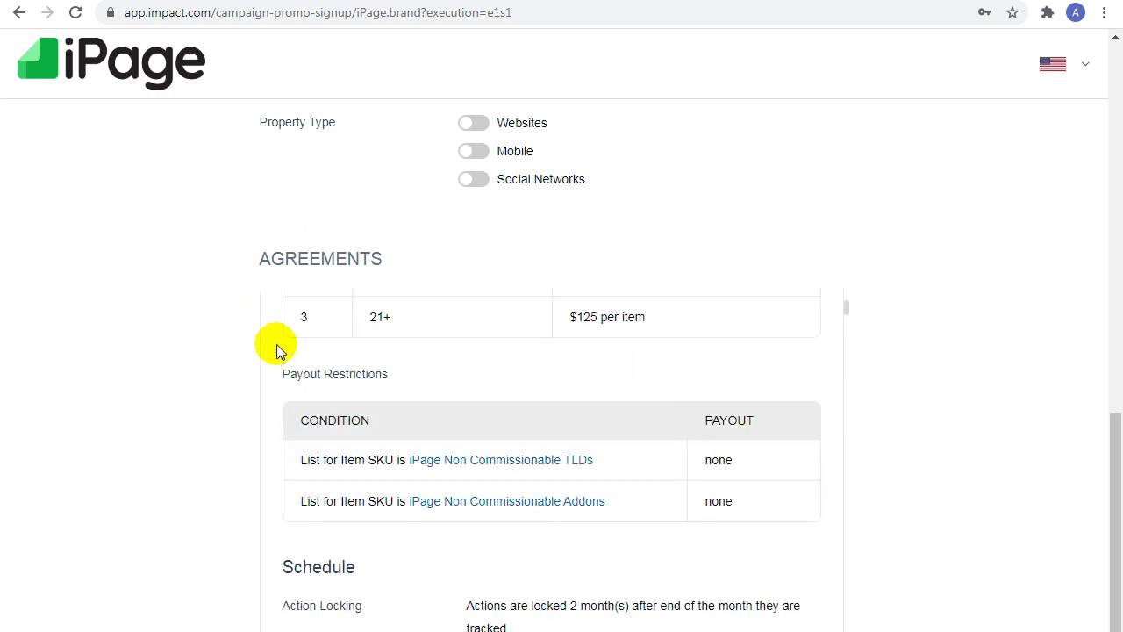
scroll(277, 351, down, 5)
drag(1112, 518, 1112, 614)
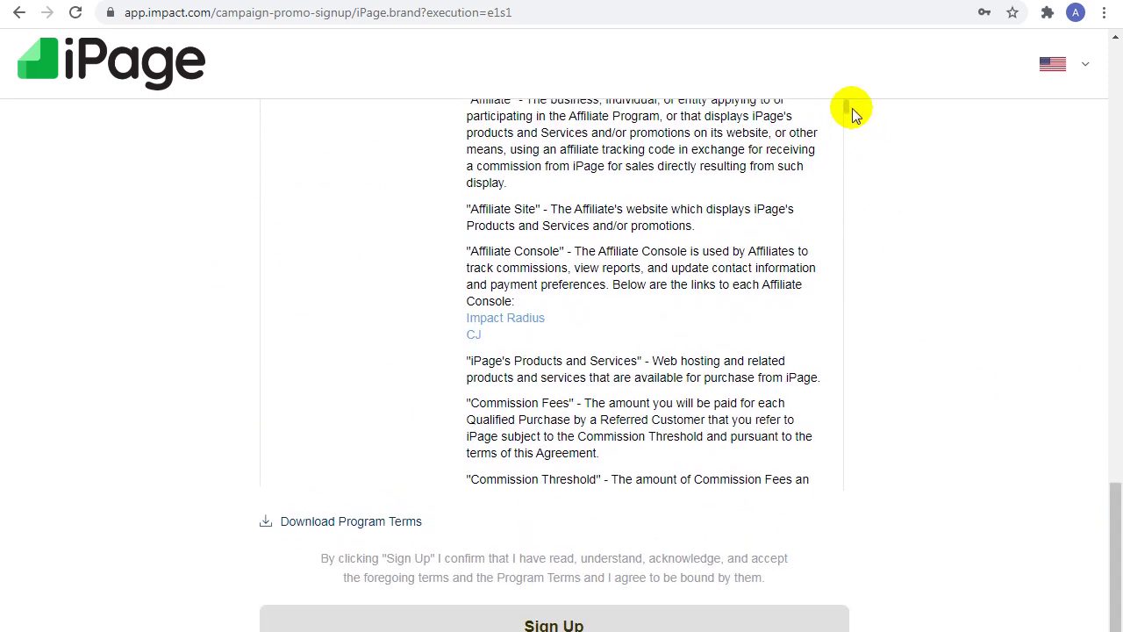
drag(848, 105, 839, 509)
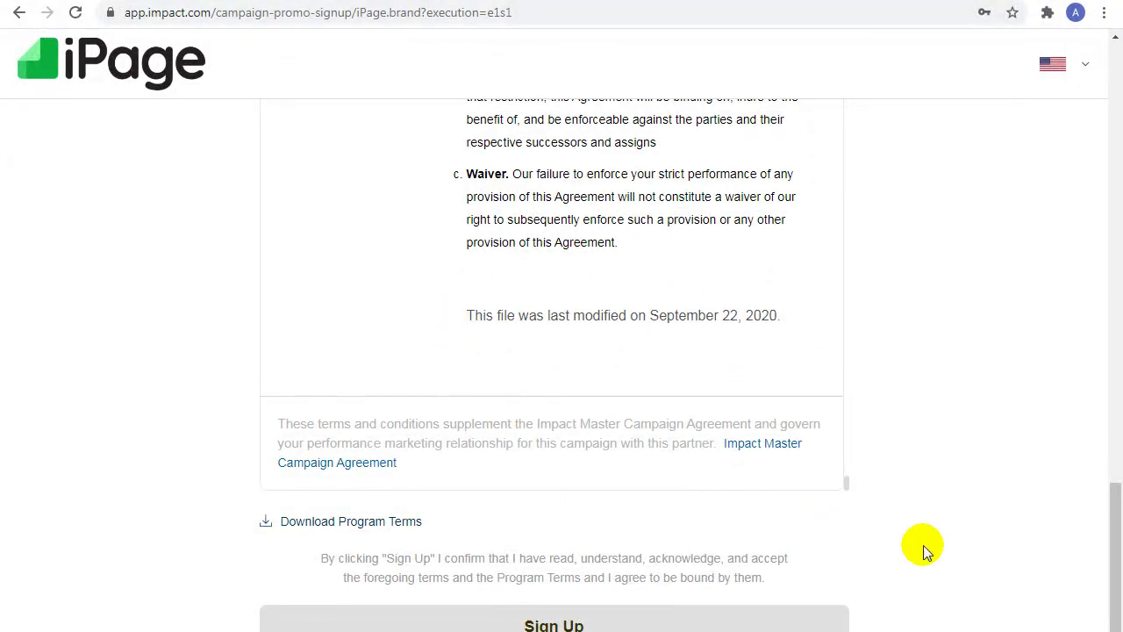
drag(1111, 544, 1119, 625)
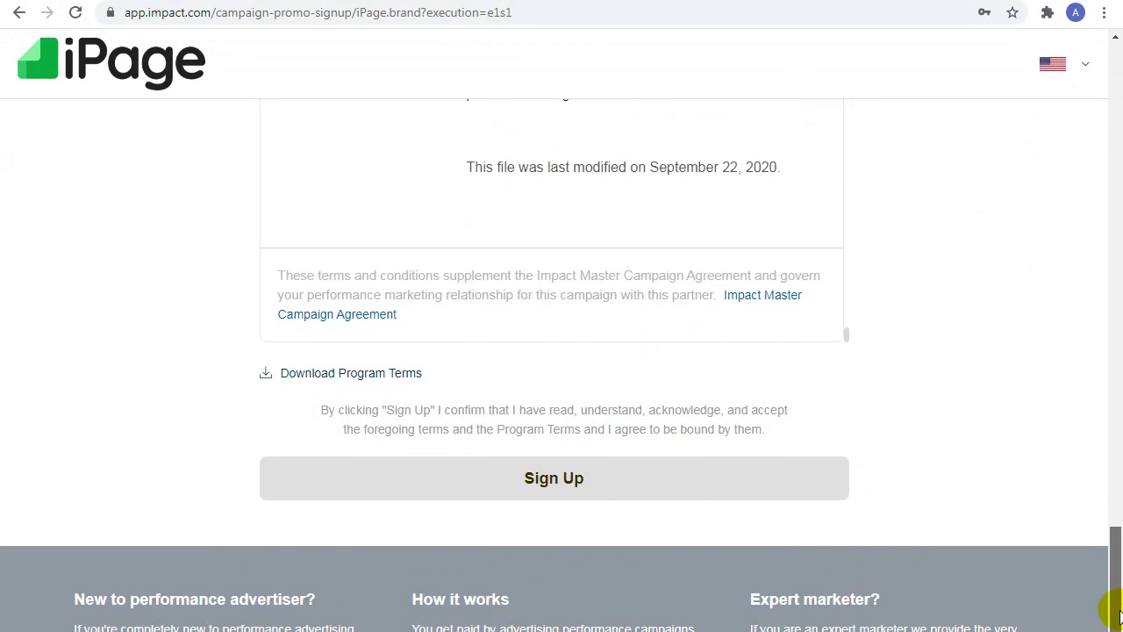
click(559, 494)
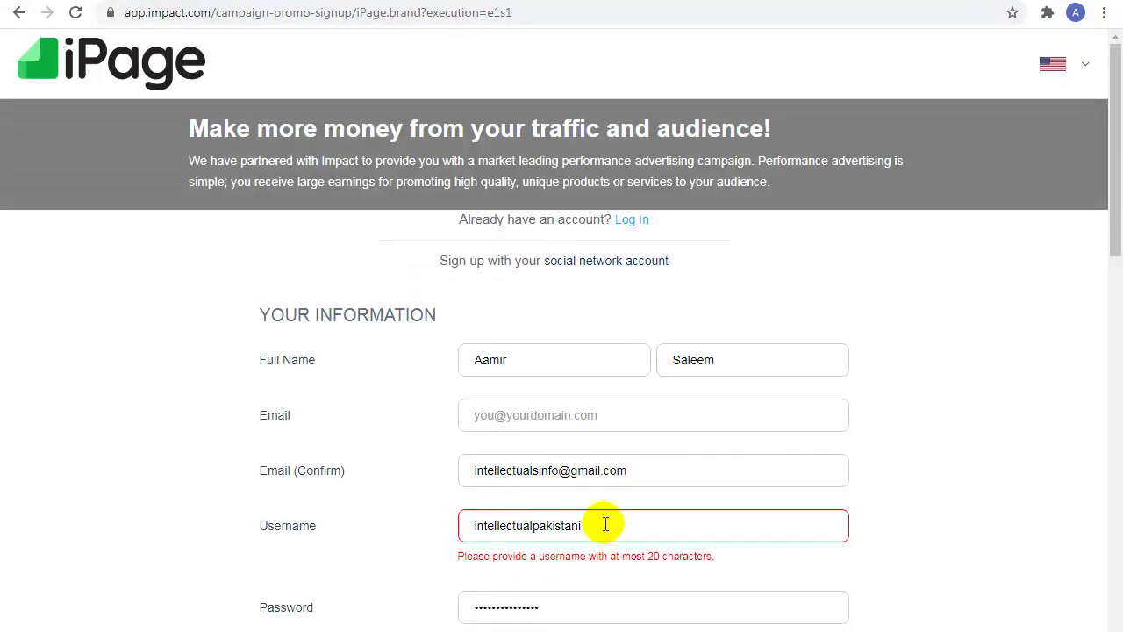
drag(605, 524, 537, 531)
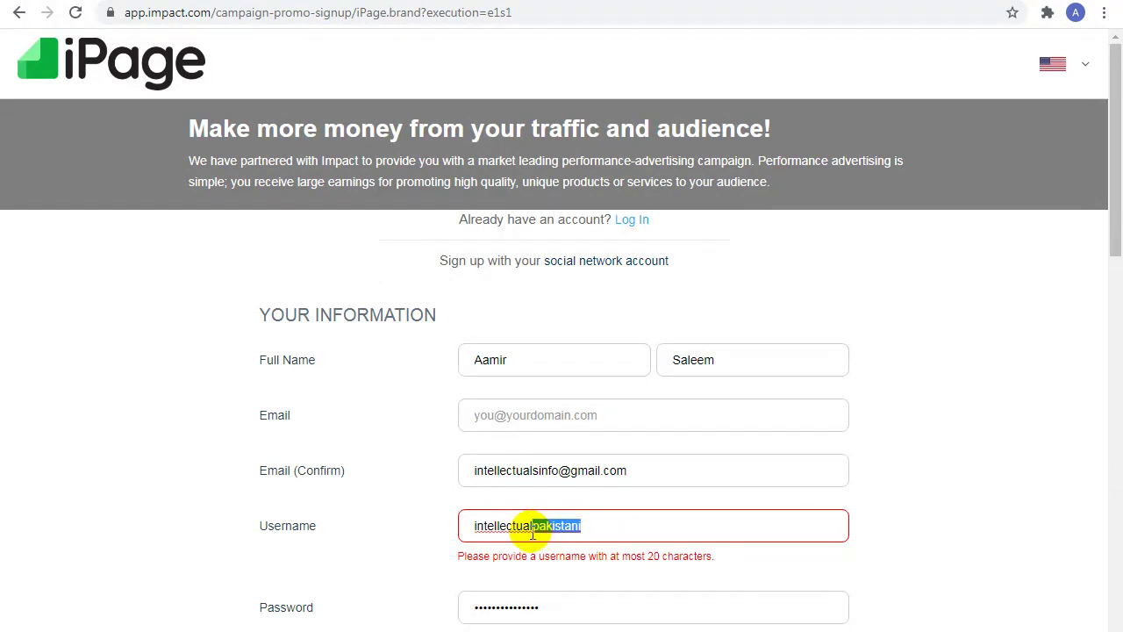
Step: Shorten the username and set the phone number country to Pakistan (+92)
text(sinfo)
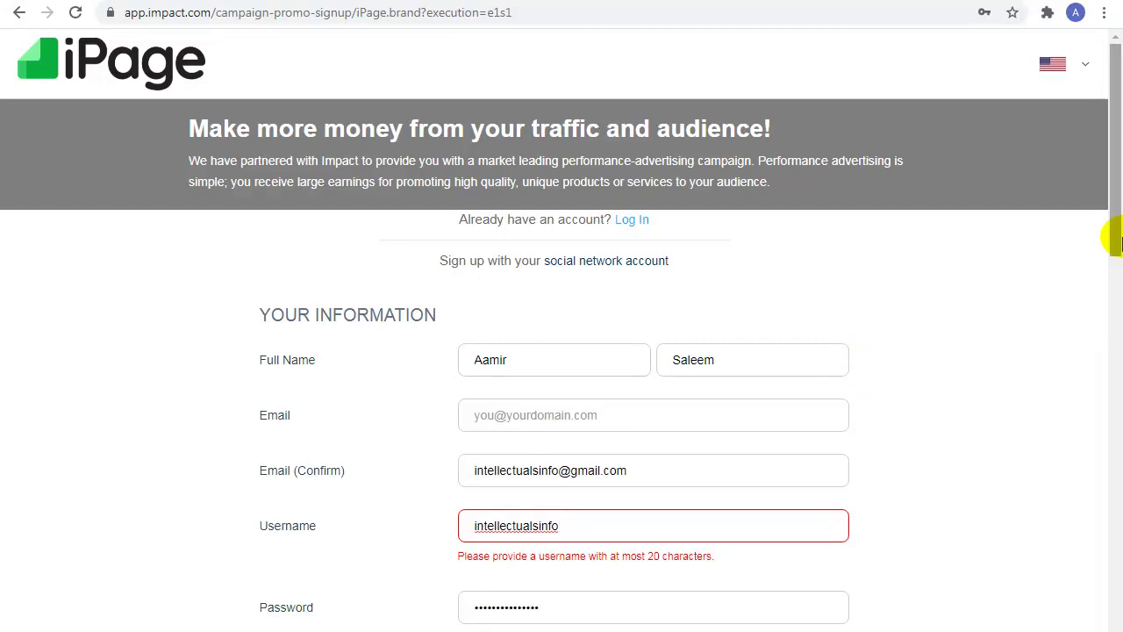
scroll(1099, 281, down, 3)
drag(1107, 279, 1105, 436)
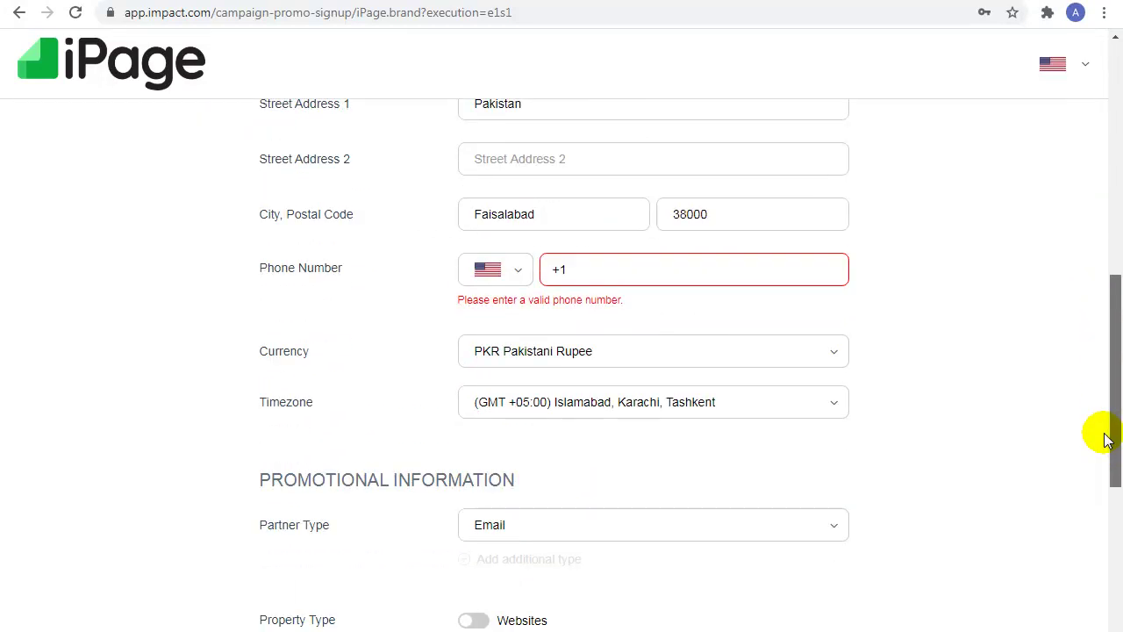
click(495, 283)
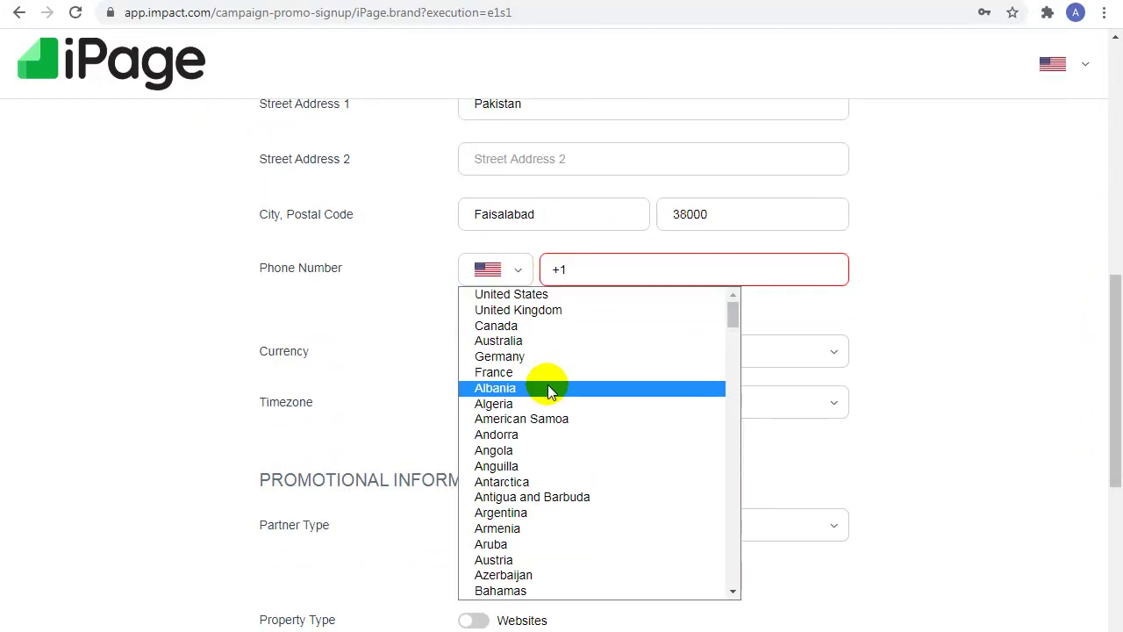
text(p)
scroll(533, 597, down, 1)
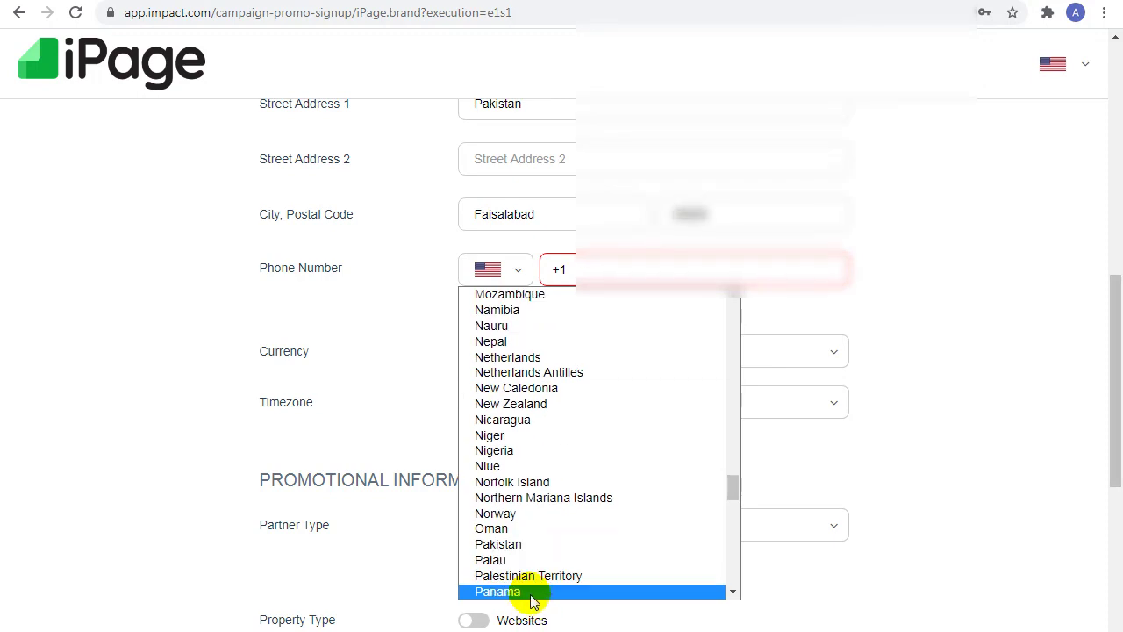
click(526, 546)
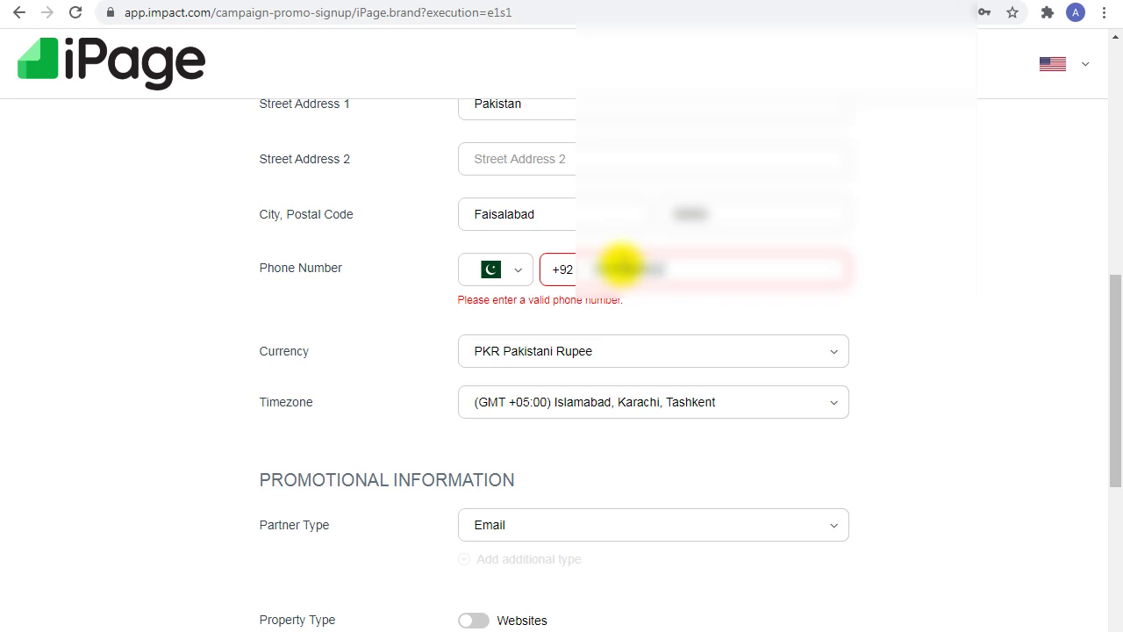
drag(1112, 339, 1116, 463)
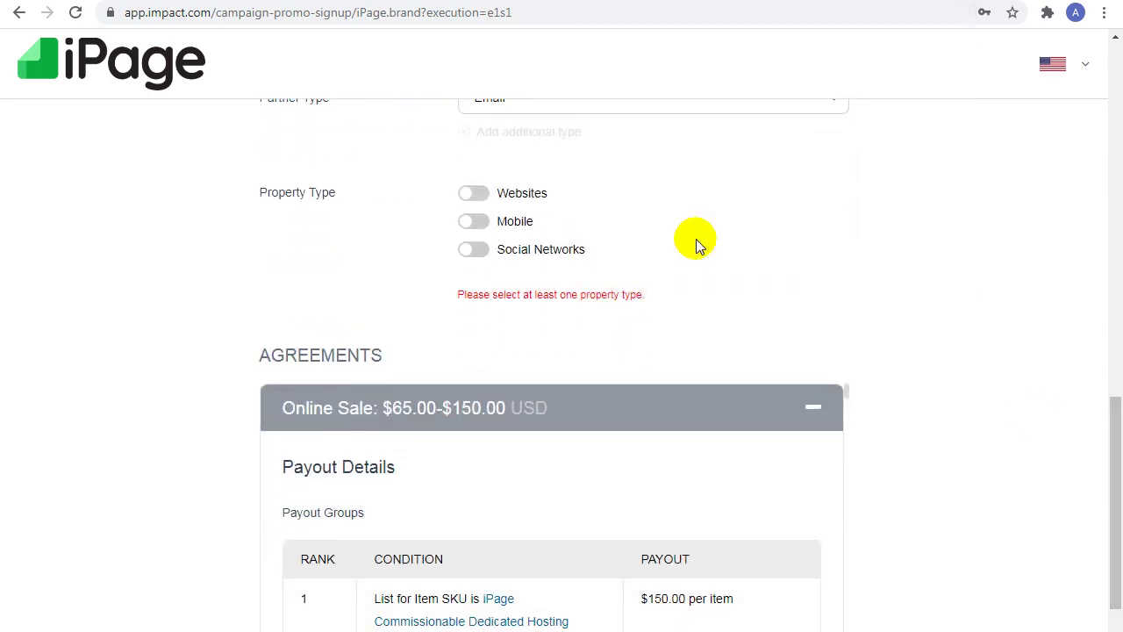
click(489, 201)
click(549, 229)
click(526, 251)
click(629, 233)
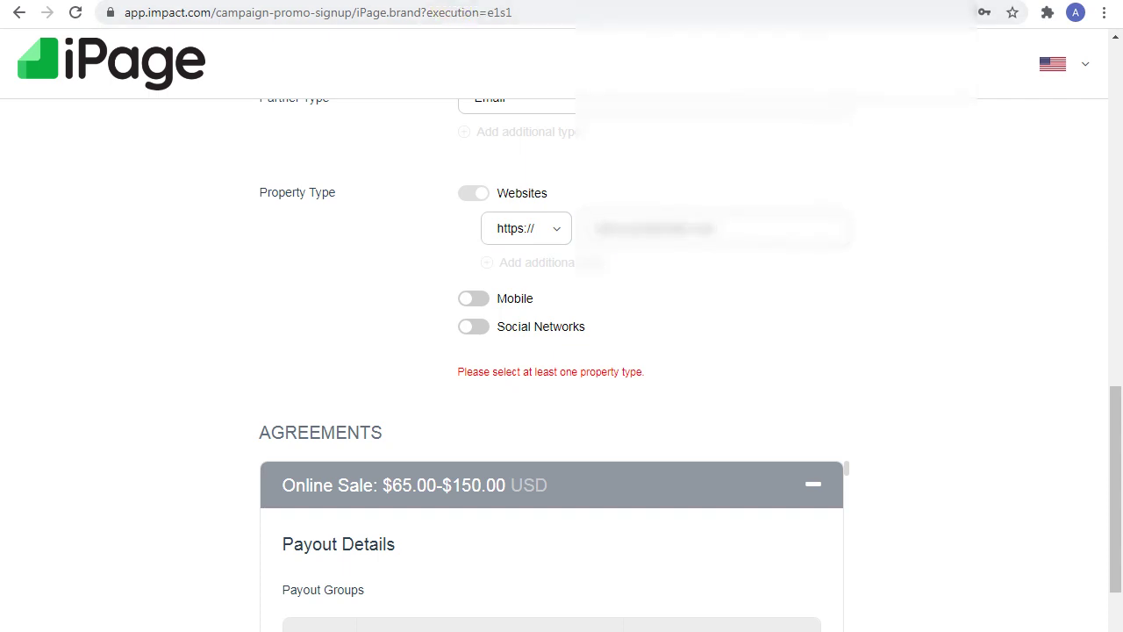
click(474, 3)
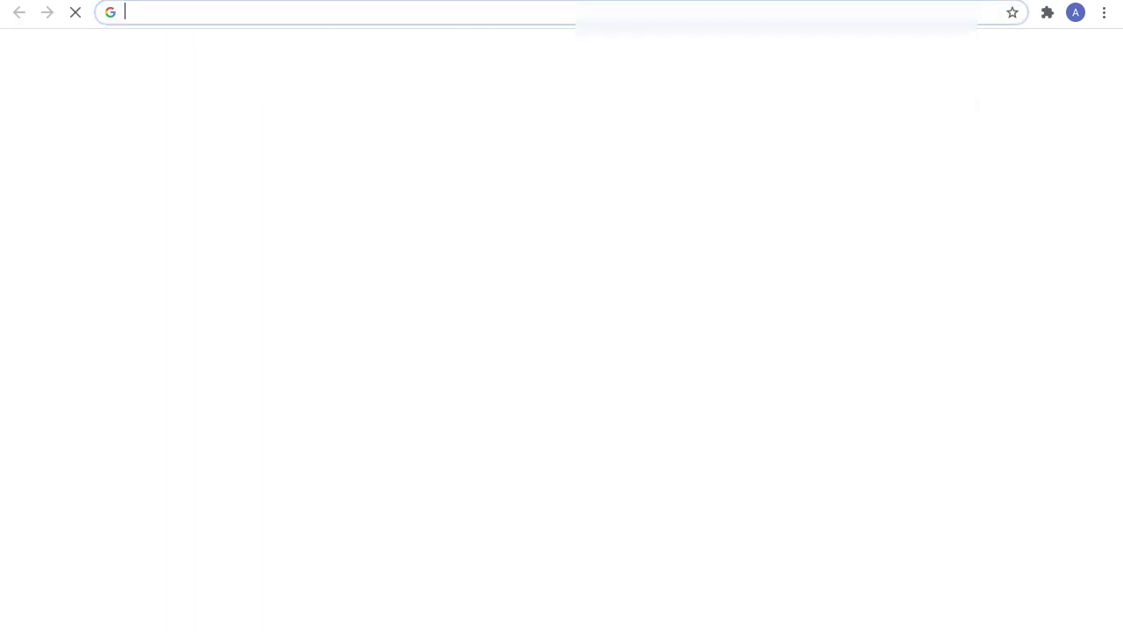
key(ctrl+w)
click(619, 232)
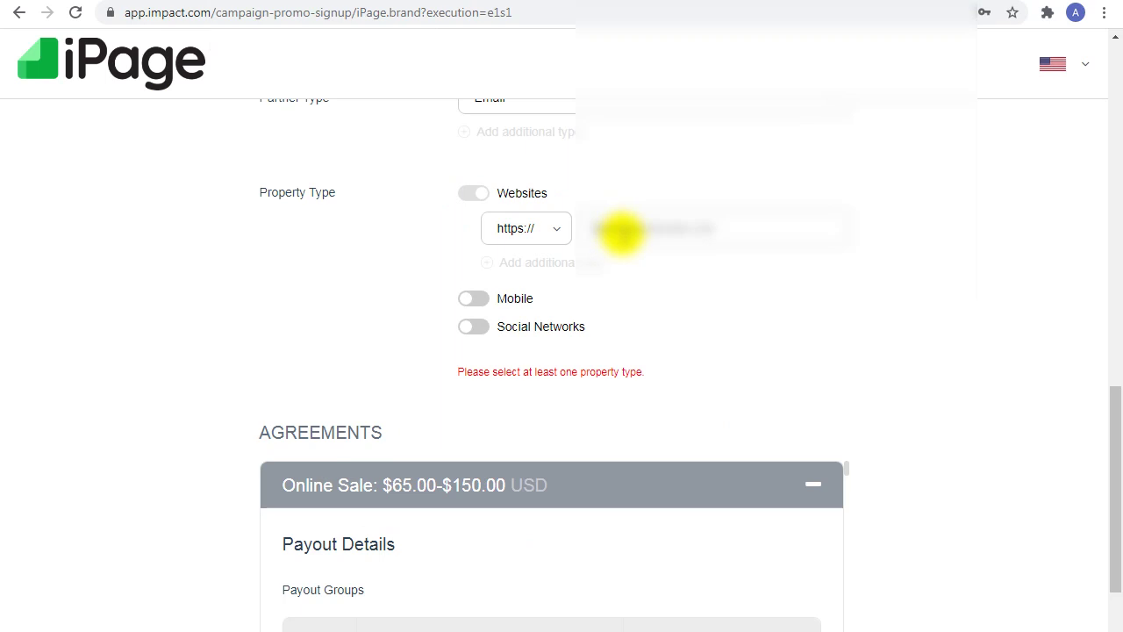
key(BackSpace)
key(BackSpace)
key(BackSpace)
key(BackSpace)
key(BackSpace)
key(BackSpace)
key(BackSpace)
key(BackSpace)
key(BackSpace)
key(BackSpace)
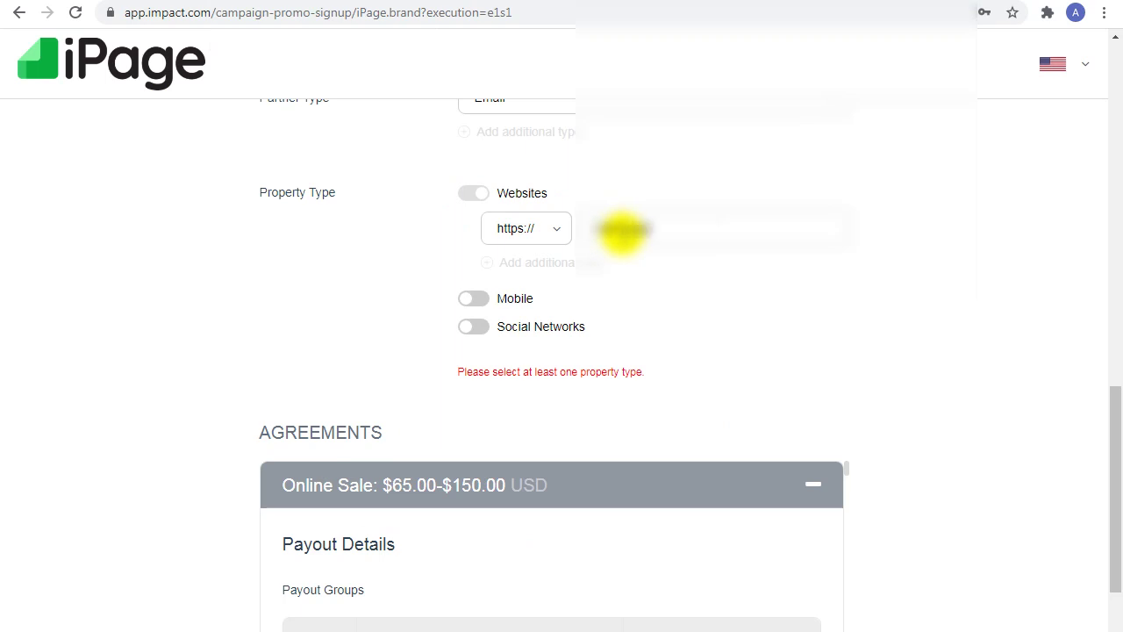
key(BackSpace)
key(BackSpace)
key(BackSpace)
key(BackSpace)
key(BackSpace)
key(BackSpace)
key(BackSpace)
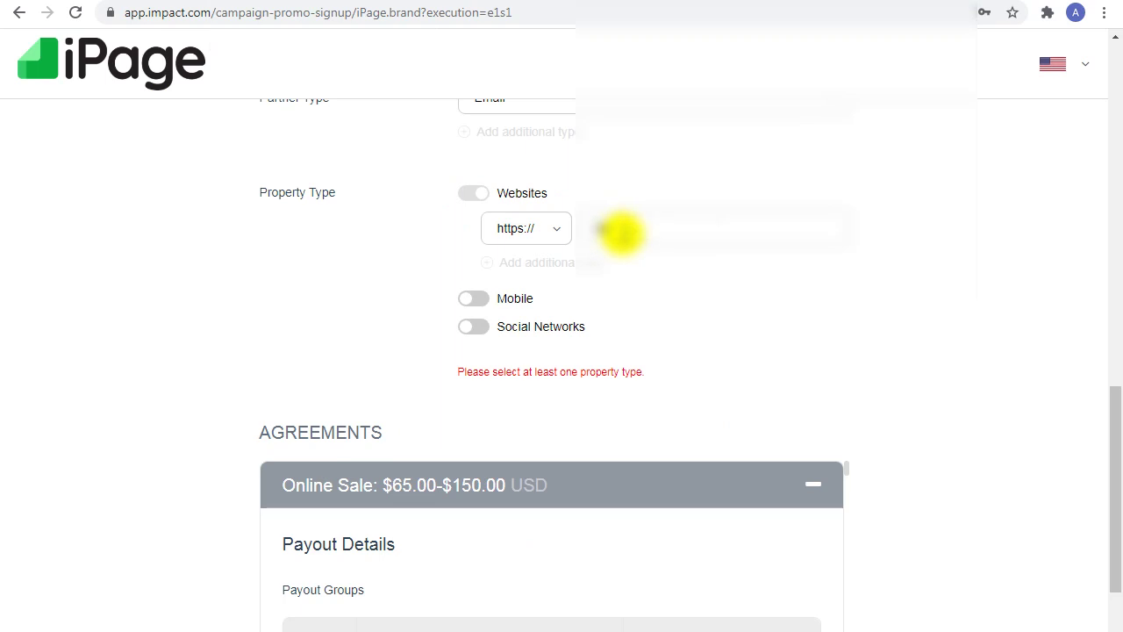
text(www)
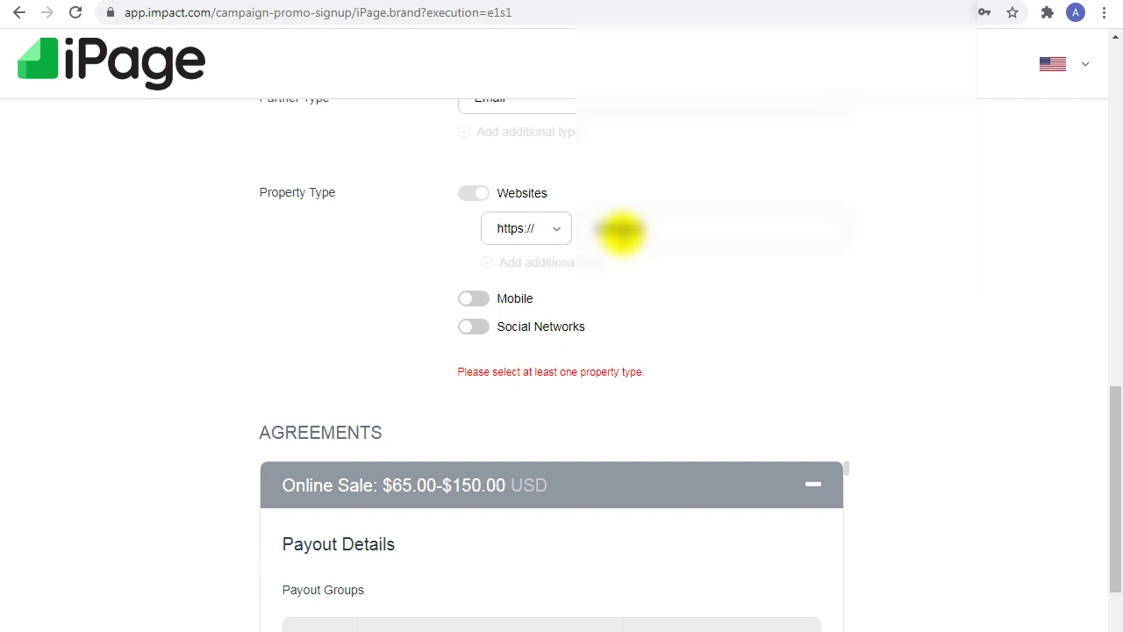
text(.com)
click(230, 314)
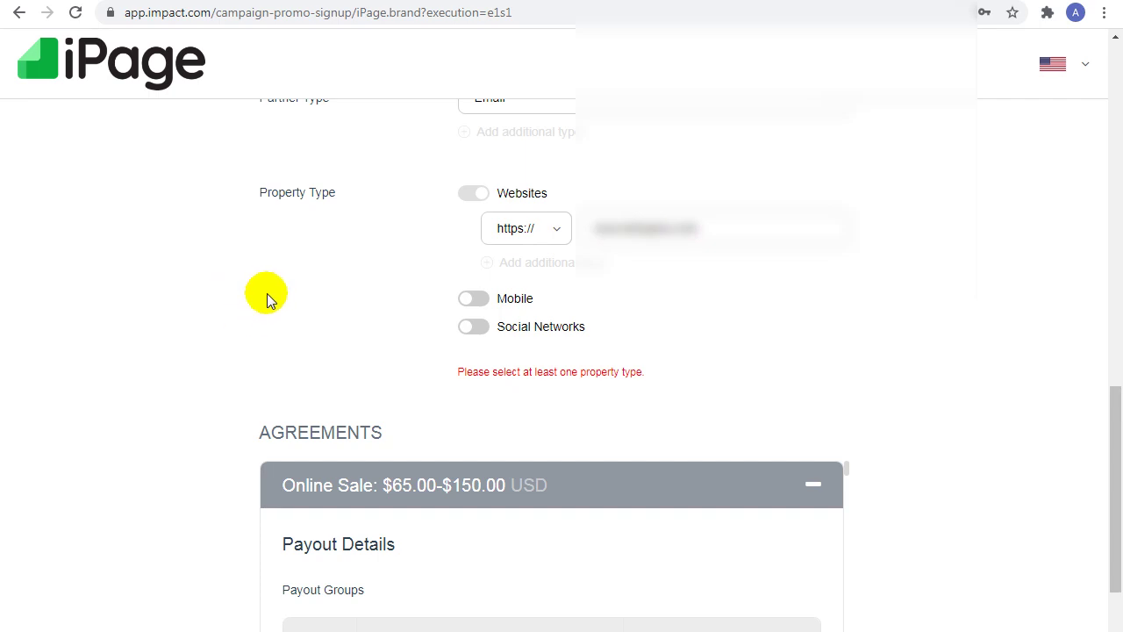
Step: Turn on Social Networks and resubmit the signup form
click(478, 330)
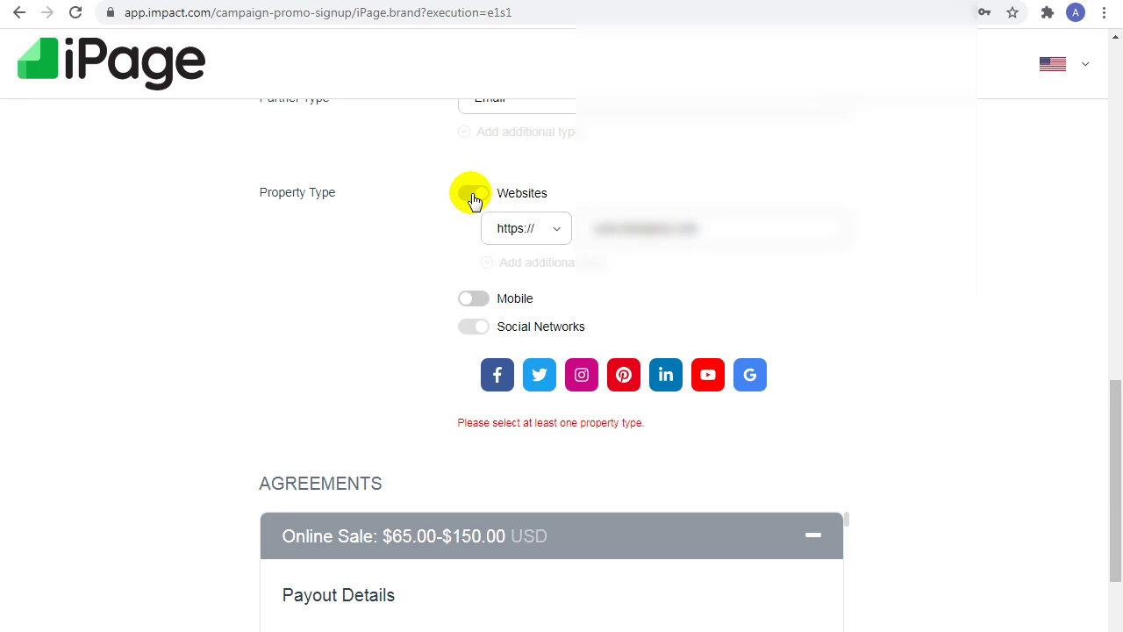
drag(1112, 409, 1118, 598)
click(556, 449)
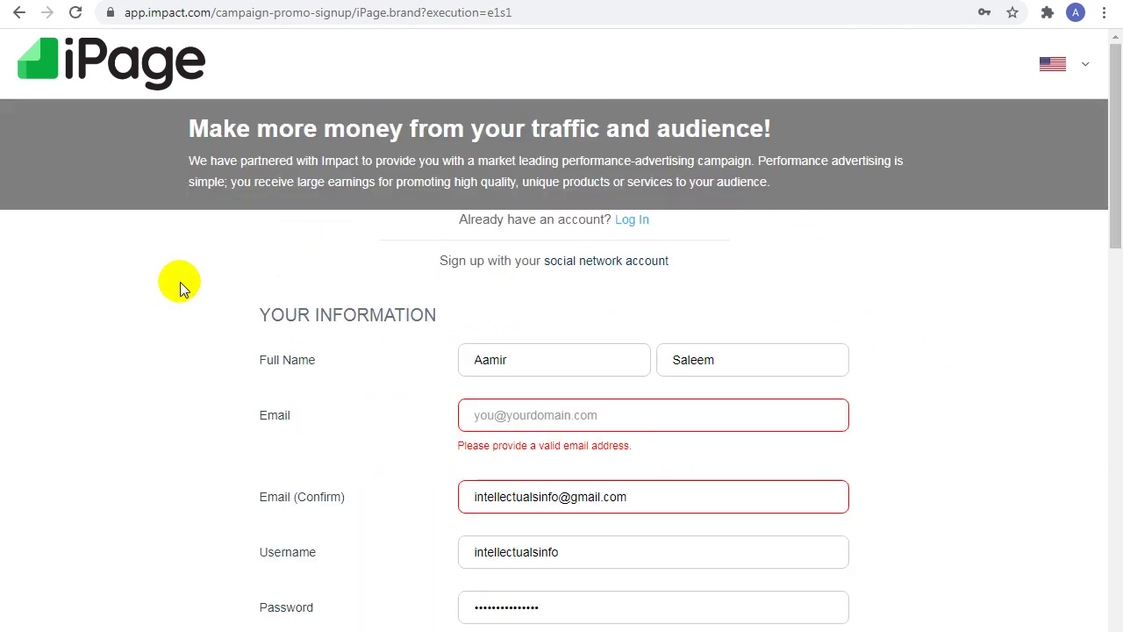
Step: Fill the blank Email field from the browser's saved suggestion
scroll(179, 287, down, 1)
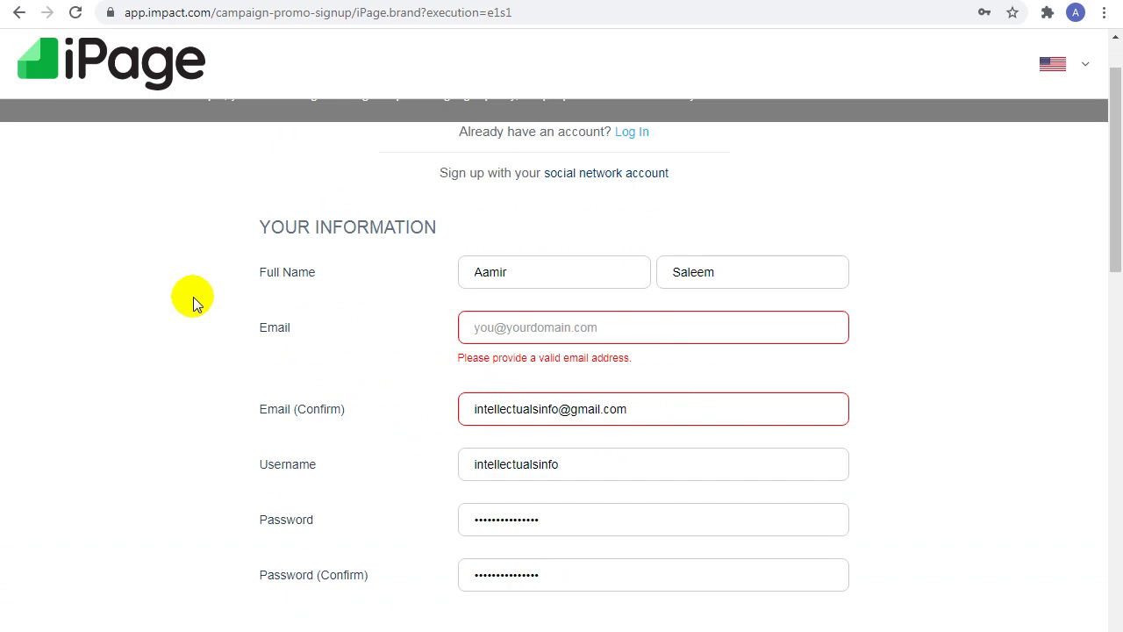
scroll(198, 304, down, 1)
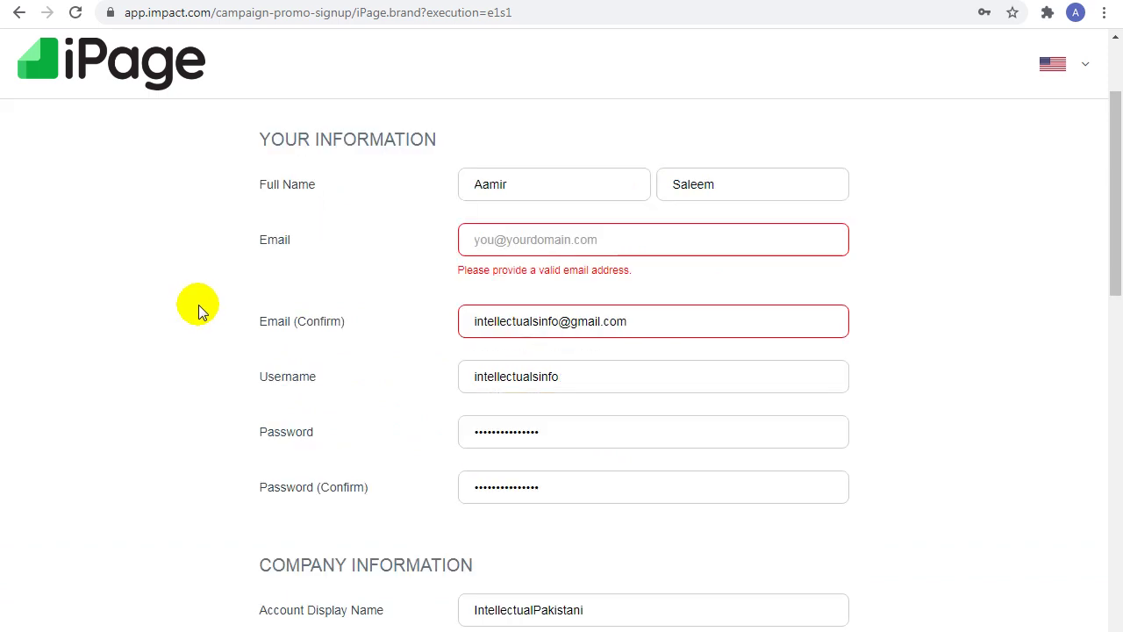
click(495, 238)
click(520, 278)
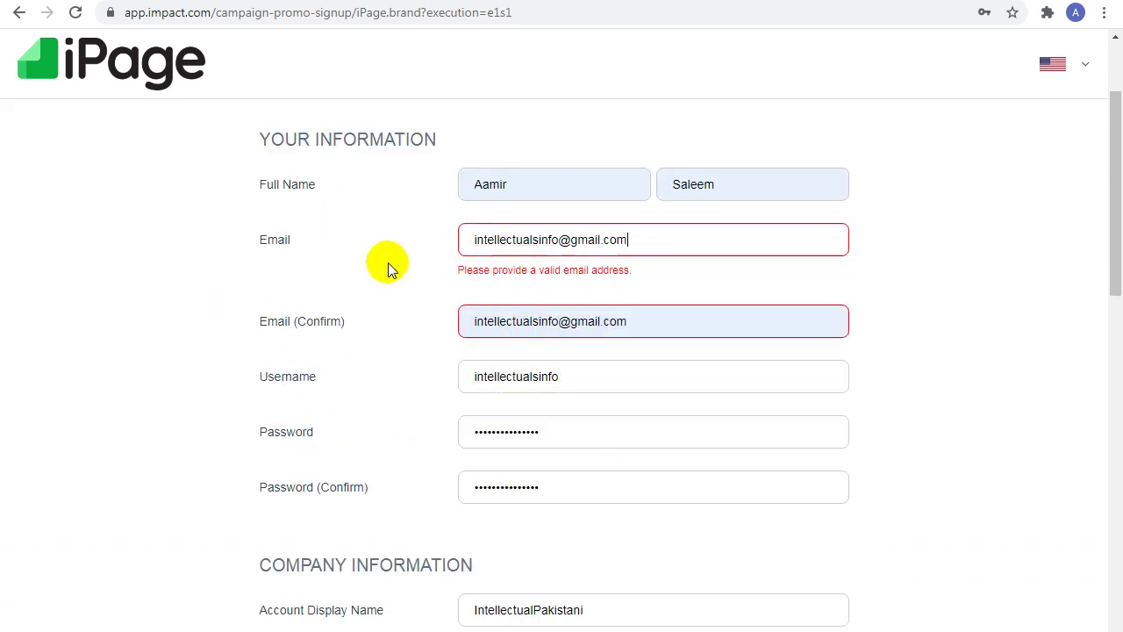
click(427, 276)
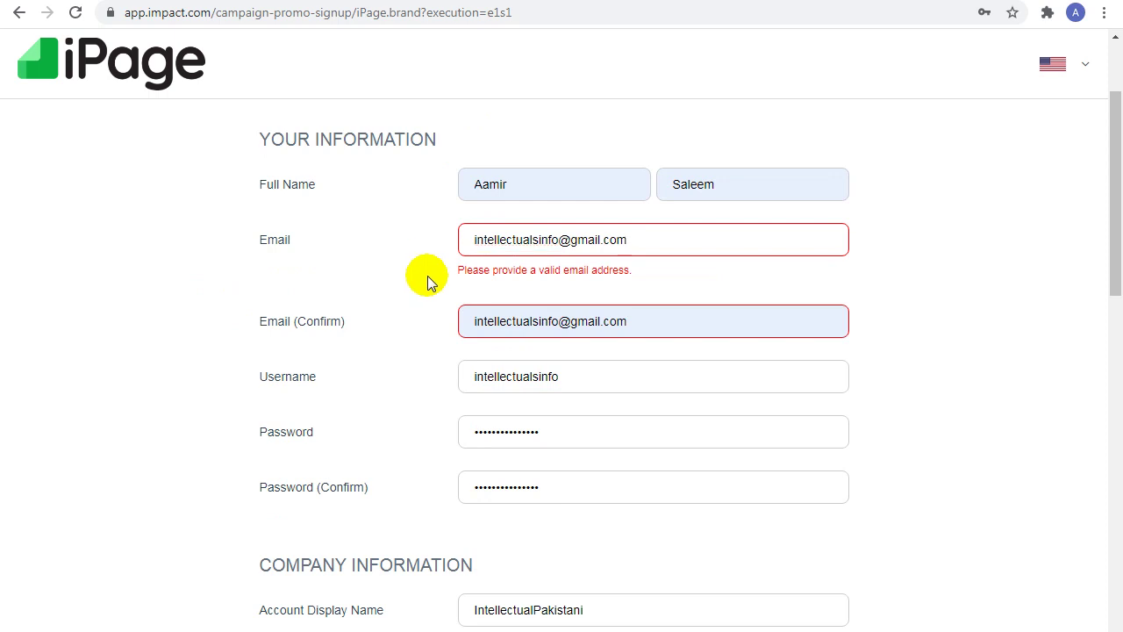
Step: Switch off the Social Networks property type and submit Sign Up again
scroll(426, 275, down, 1)
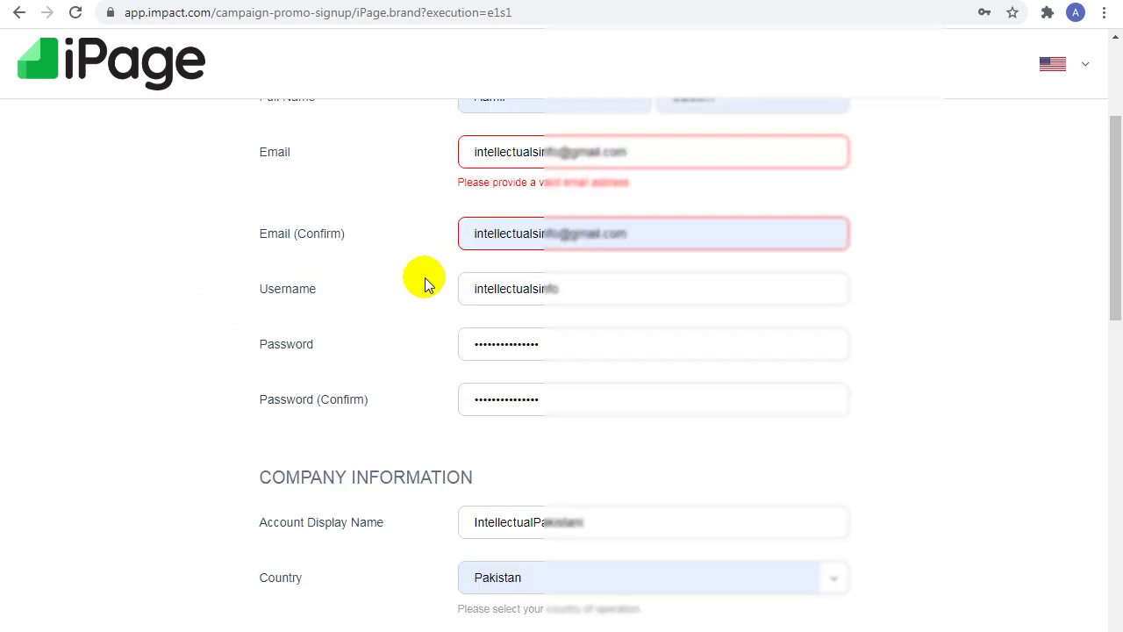
scroll(425, 277, down, 3)
scroll(425, 277, down, 2)
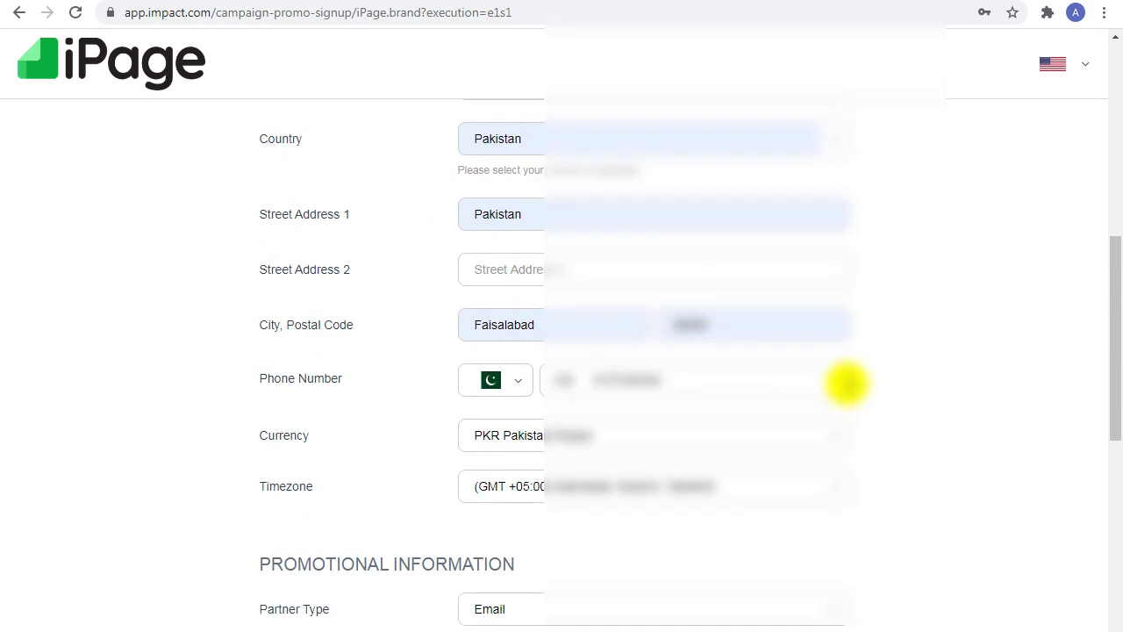
drag(1113, 390, 1118, 526)
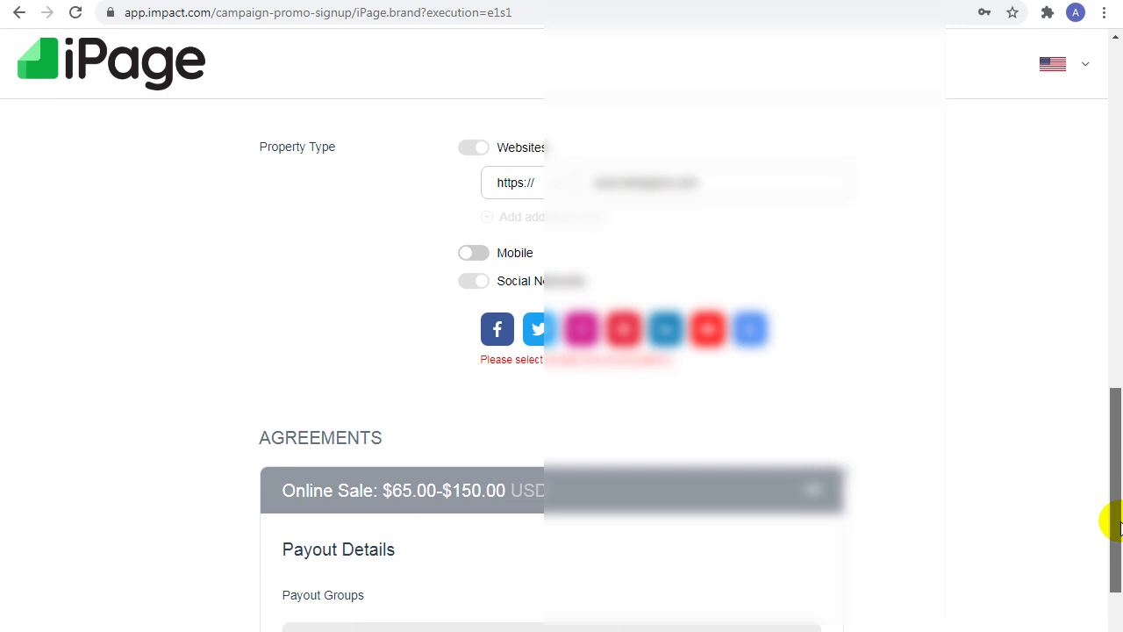
click(474, 282)
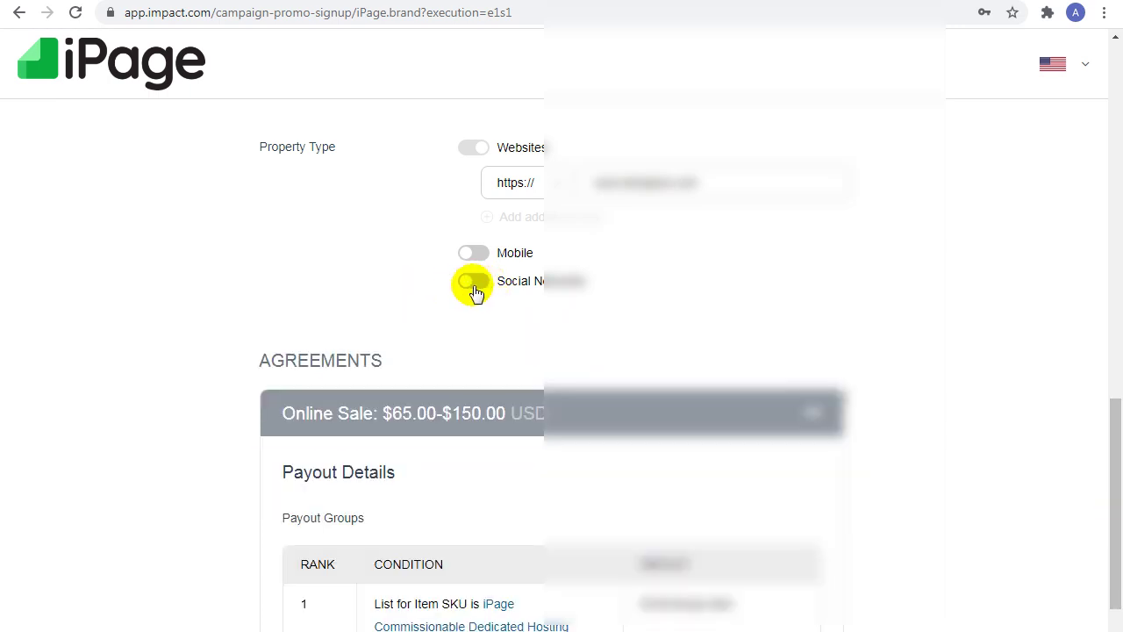
drag(1115, 409, 1116, 561)
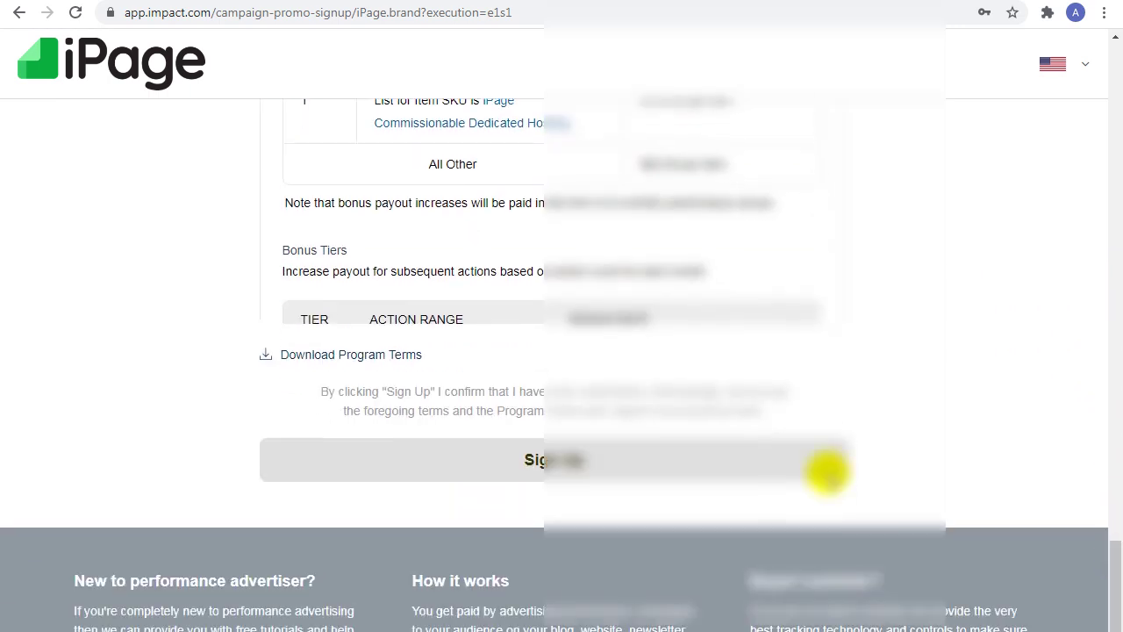
click(569, 451)
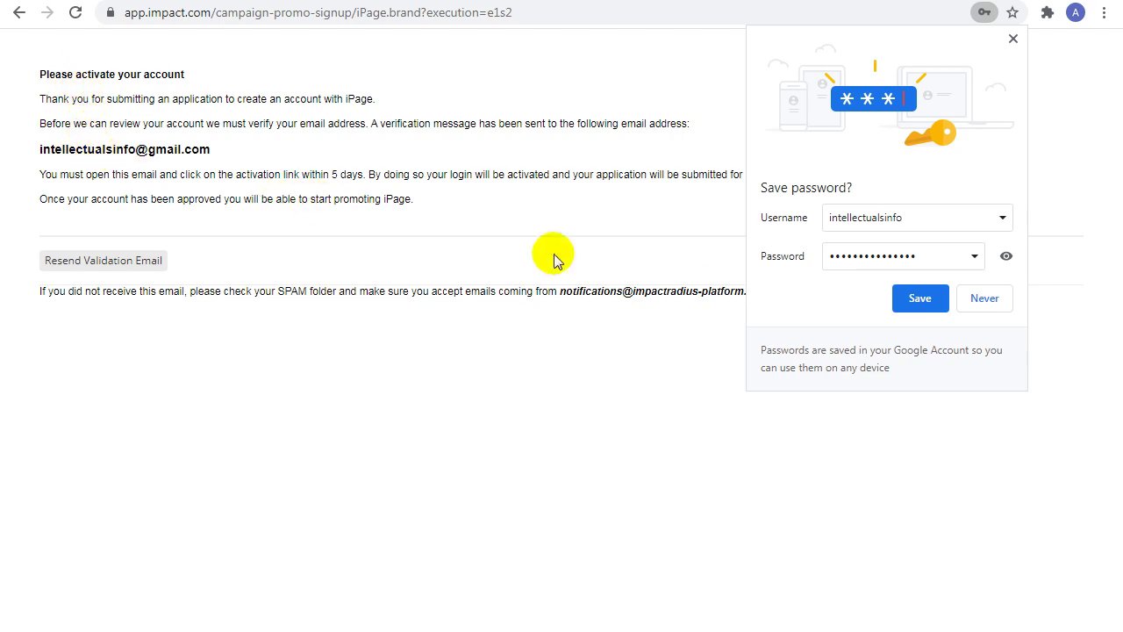
Step: Dismiss Chrome's save-password prompt and load Gmail (mail.google.com) in a new tab
click(918, 300)
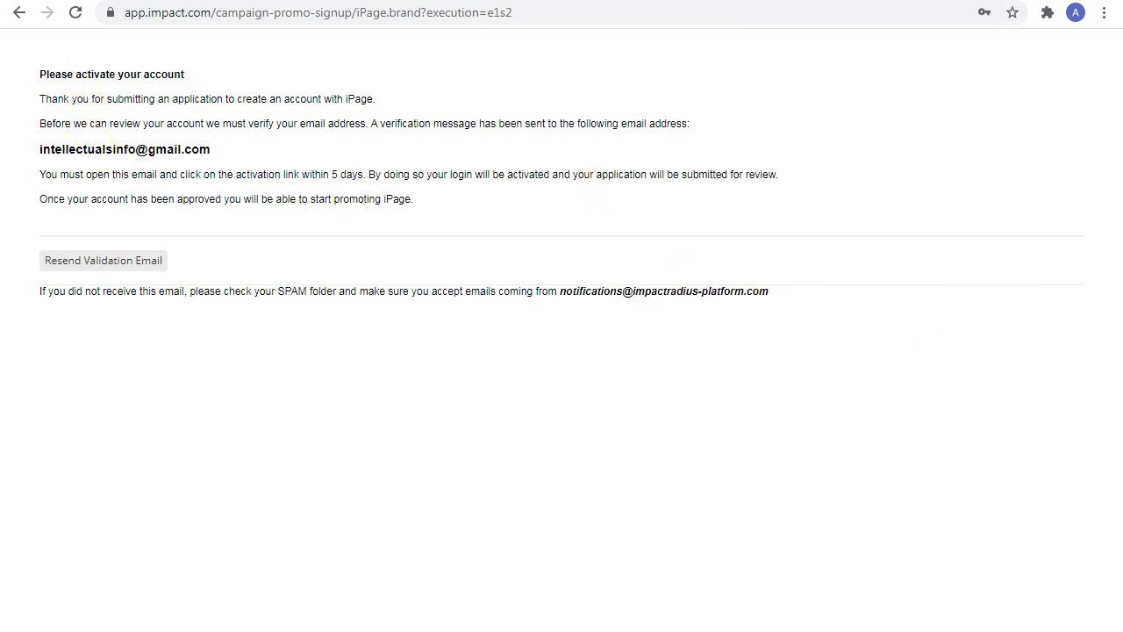
key(ctrl+t)
text(mai)
key(Return)
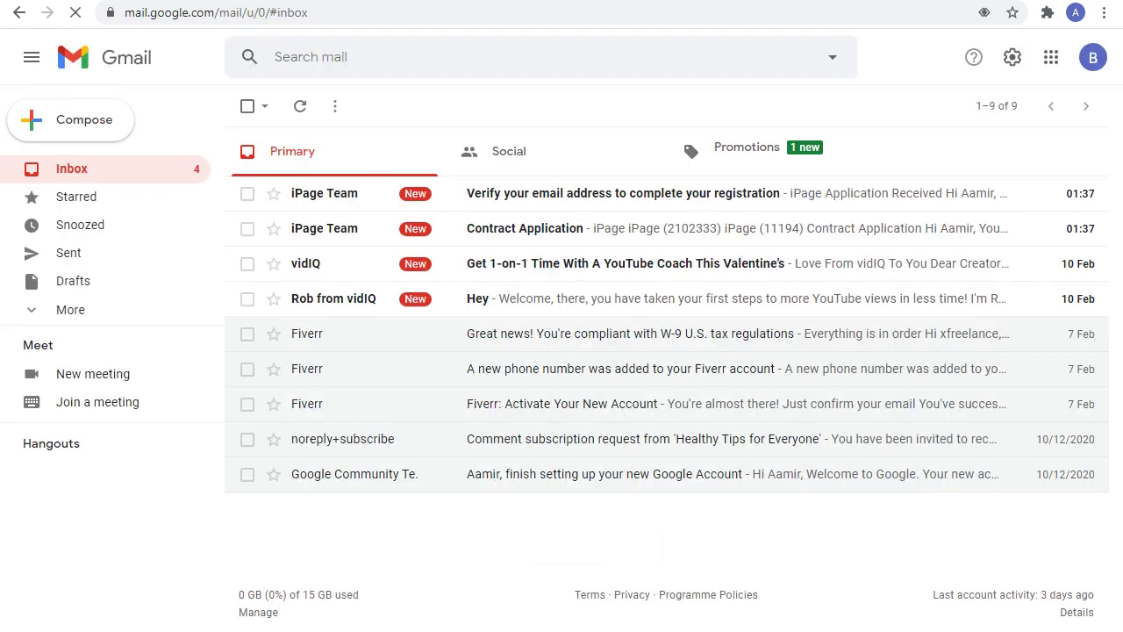
Step: Open the iPage 'Verify your email address' message and follow its 'Verify my email address' link
click(581, 196)
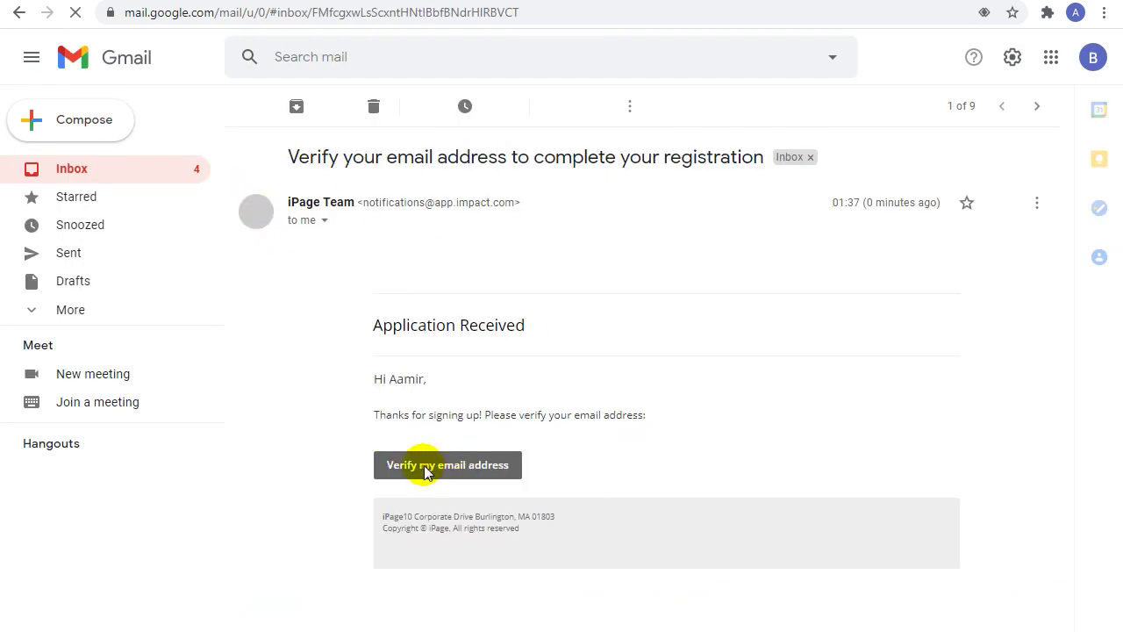
click(481, 466)
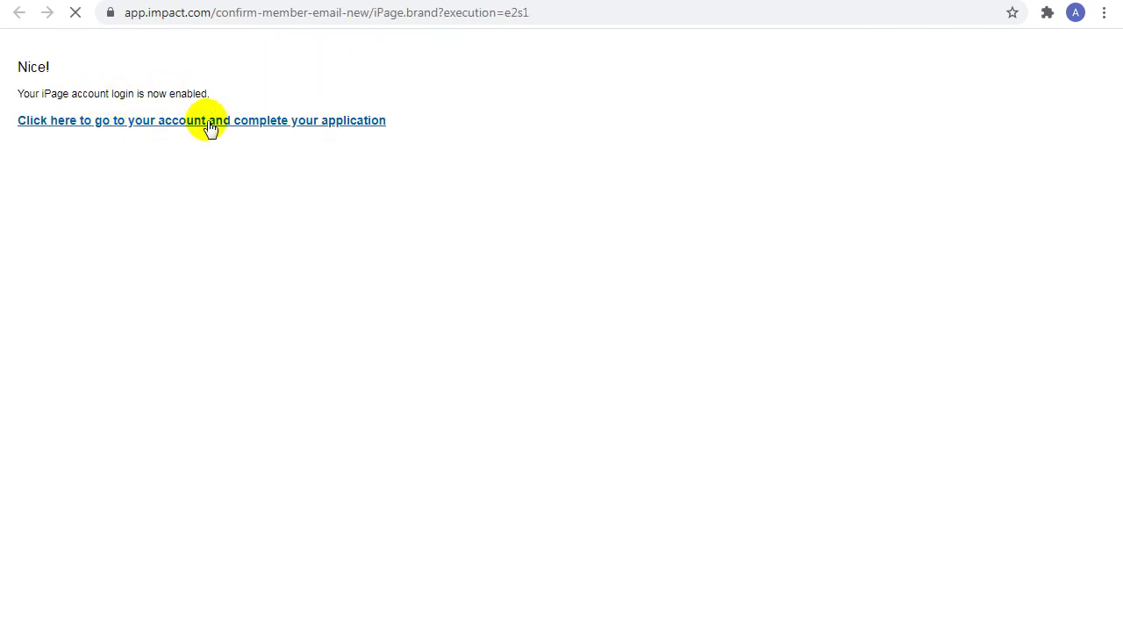
Step: Go to the new iPage partner account and sign in with the saved username and password
click(210, 122)
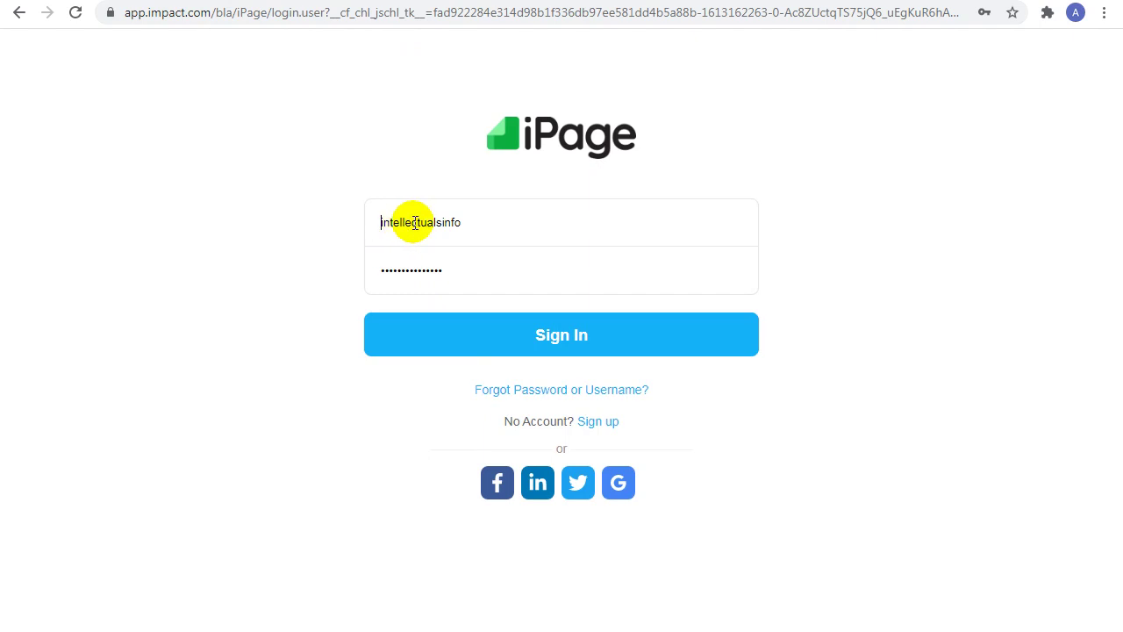
click(574, 341)
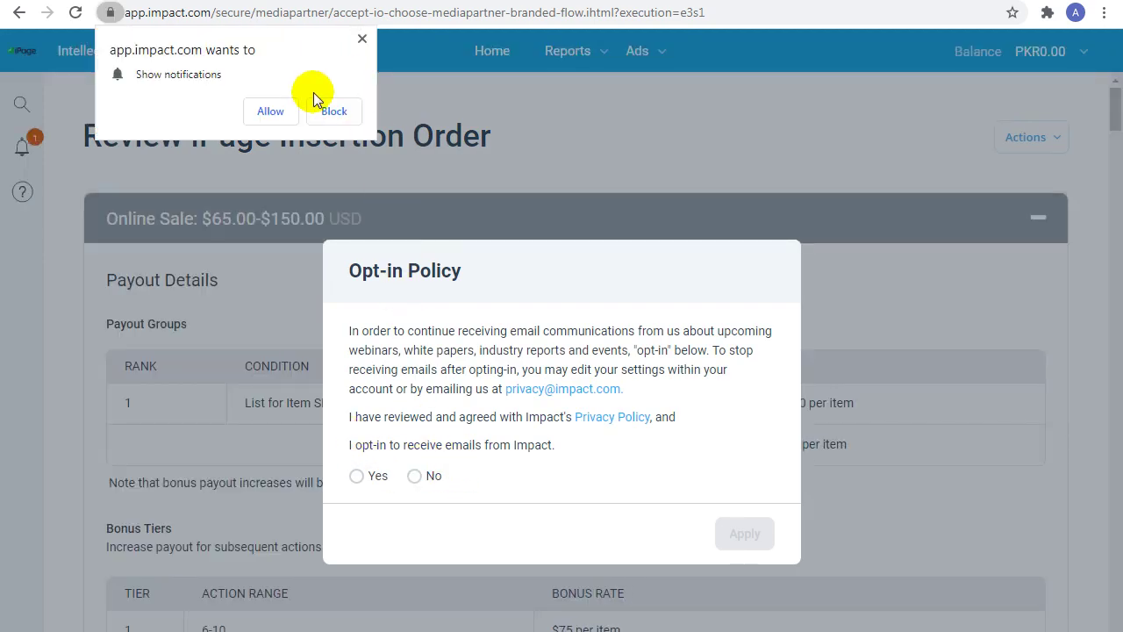
Step: Block site notifications, decline the Impact email opt-in, and glance at the account balance details
click(325, 112)
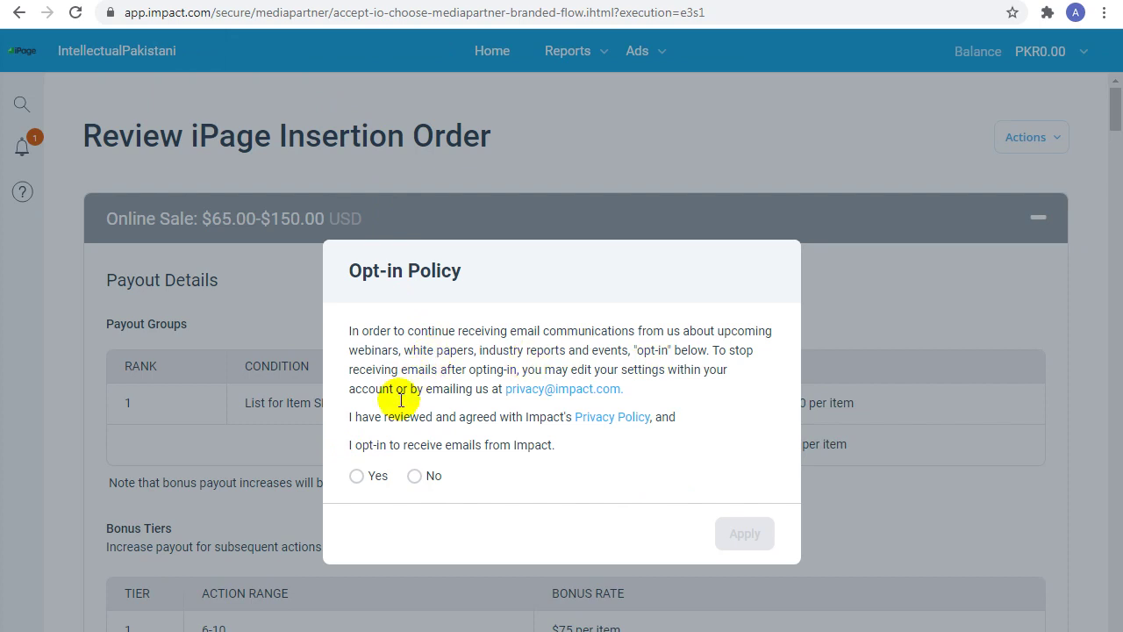
click(414, 475)
click(741, 544)
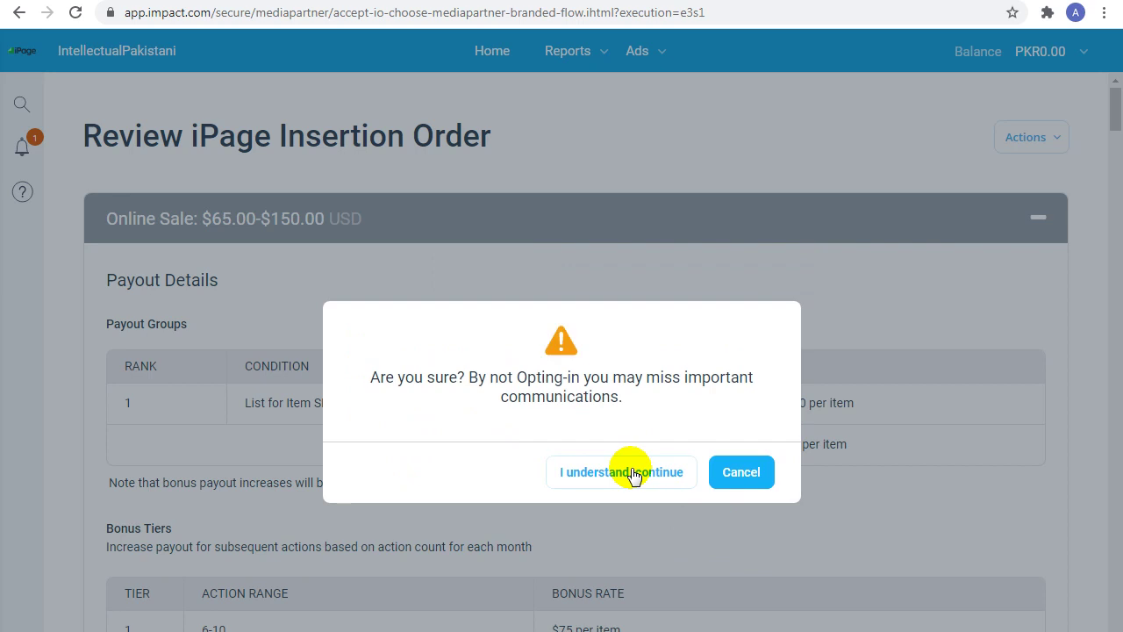
click(631, 473)
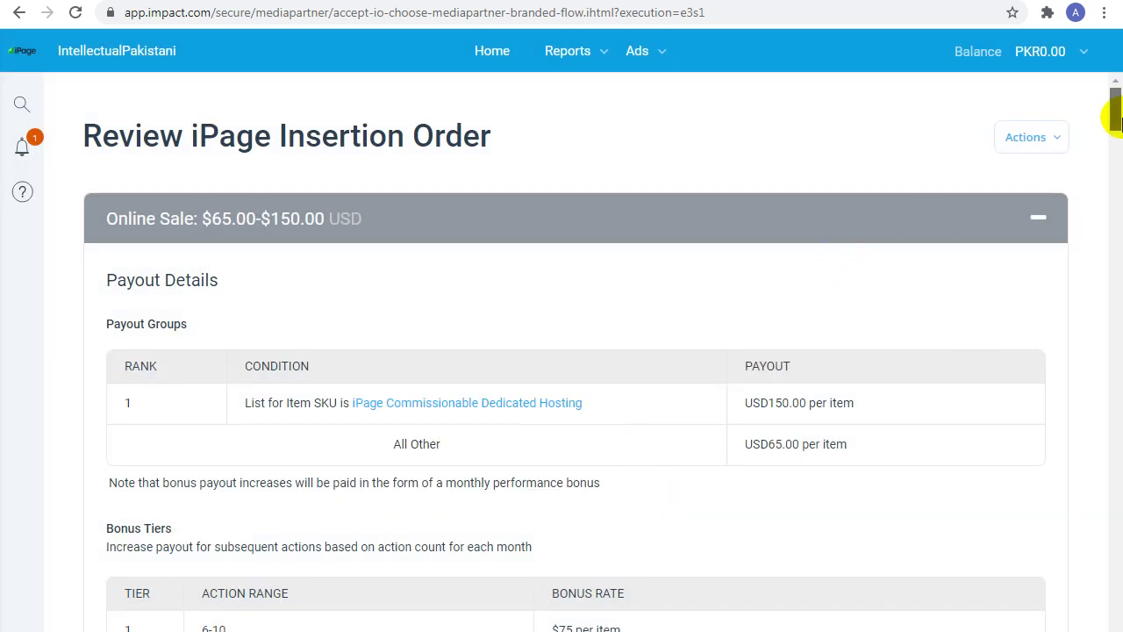
click(1071, 52)
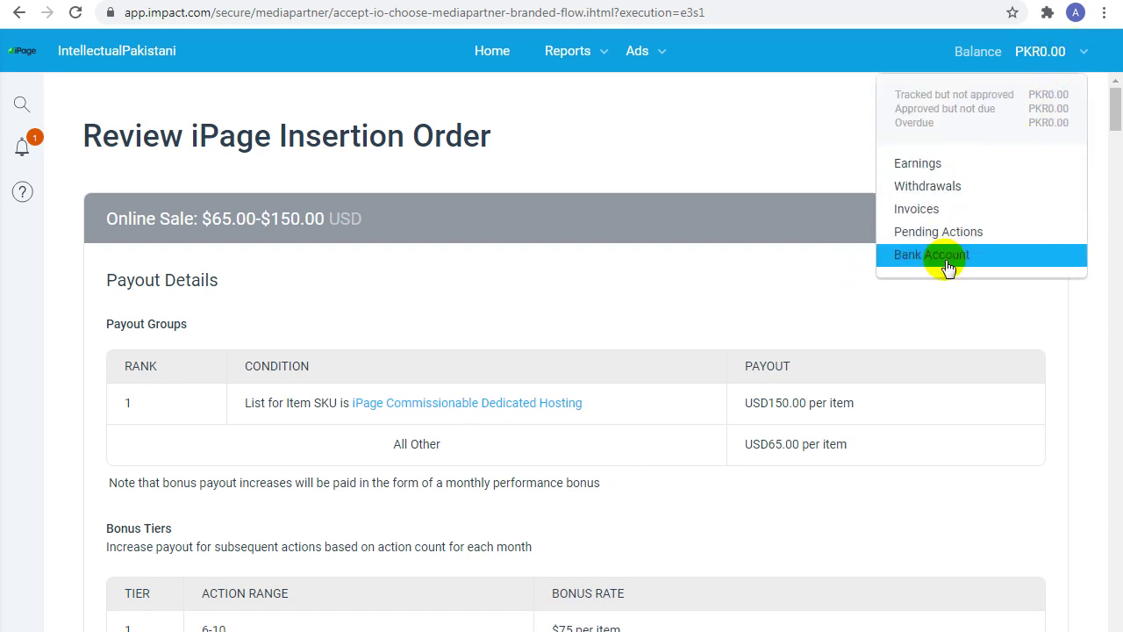
click(643, 155)
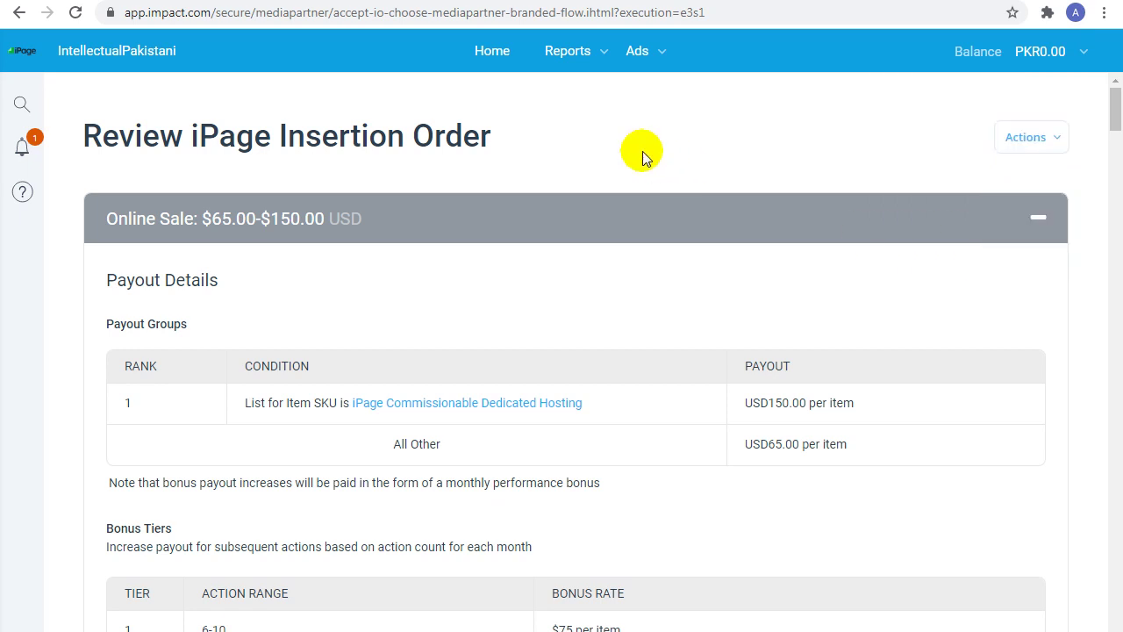
Step: Visit Ads & Links, then open the iPage application-sent notification to see the pending proposal
drag(1114, 101, 1112, 614)
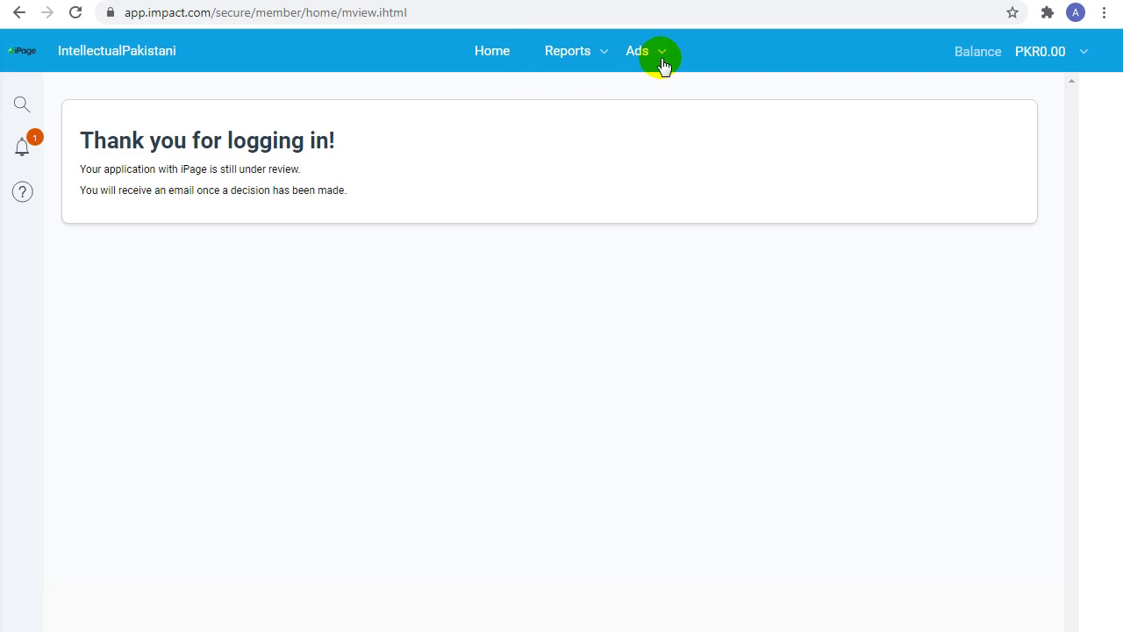
click(665, 54)
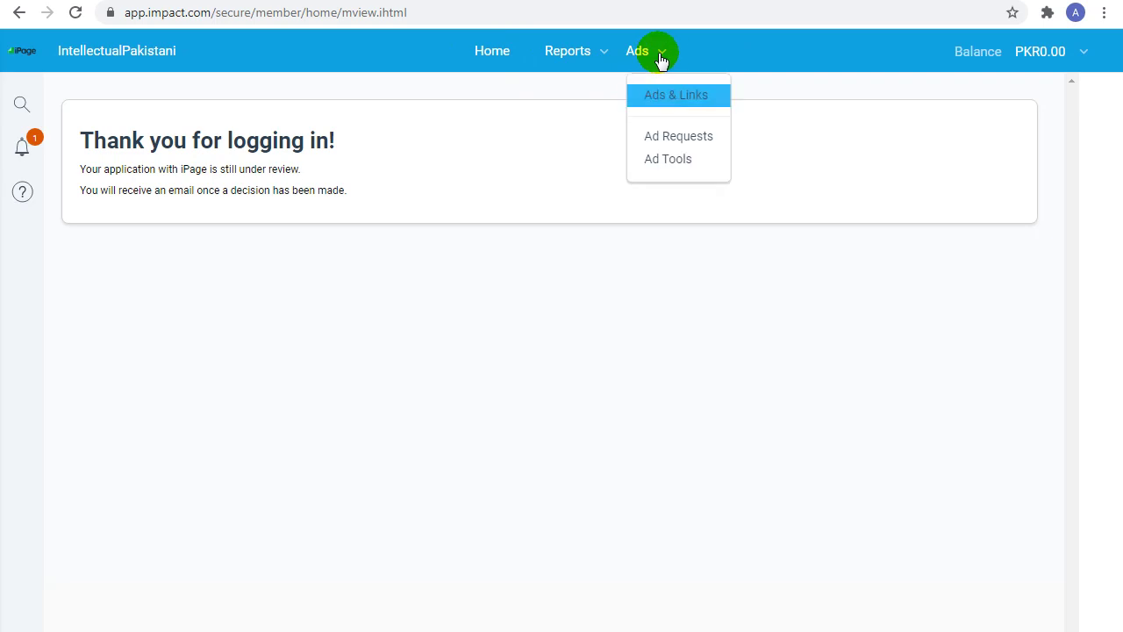
click(687, 103)
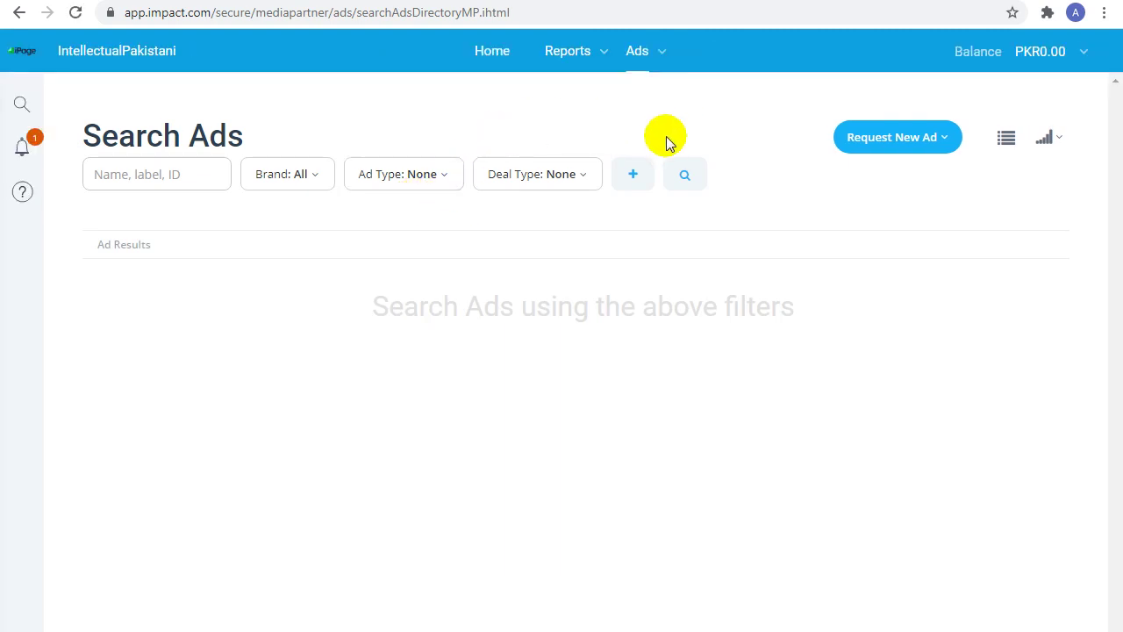
click(23, 145)
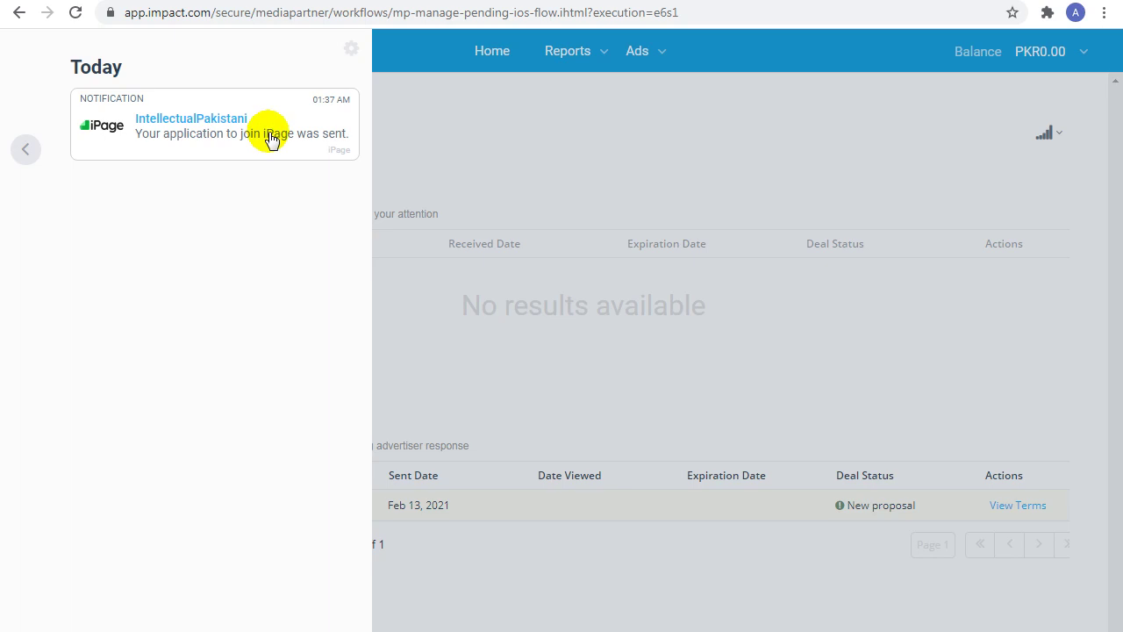
click(270, 139)
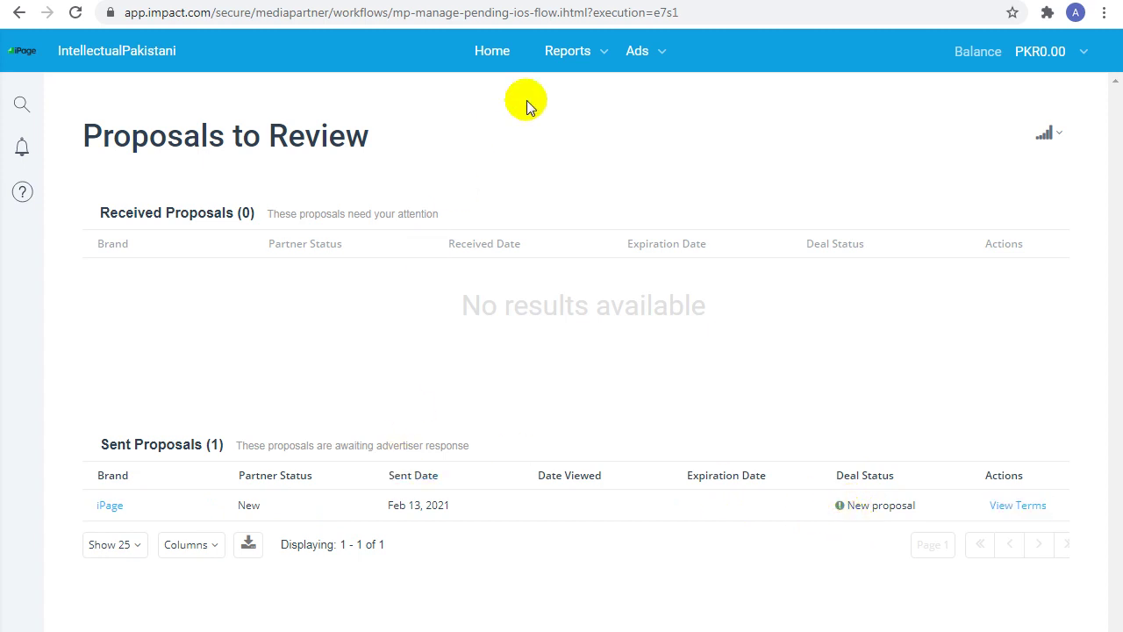
Step: Go to Ads & Links to search for iPage ads and links
click(662, 58)
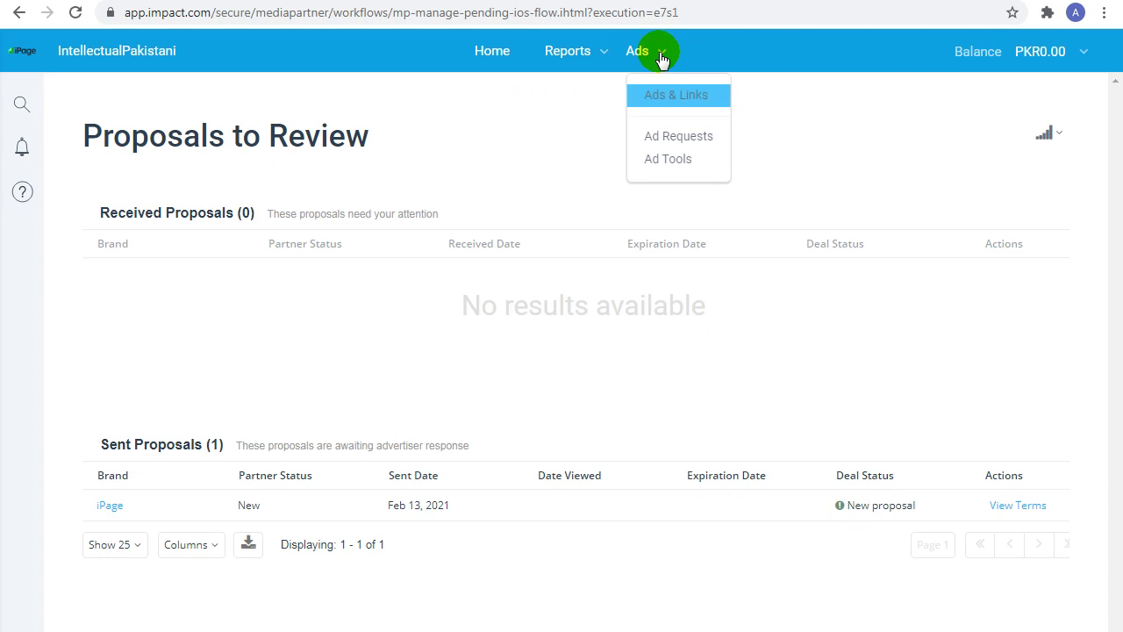
click(689, 100)
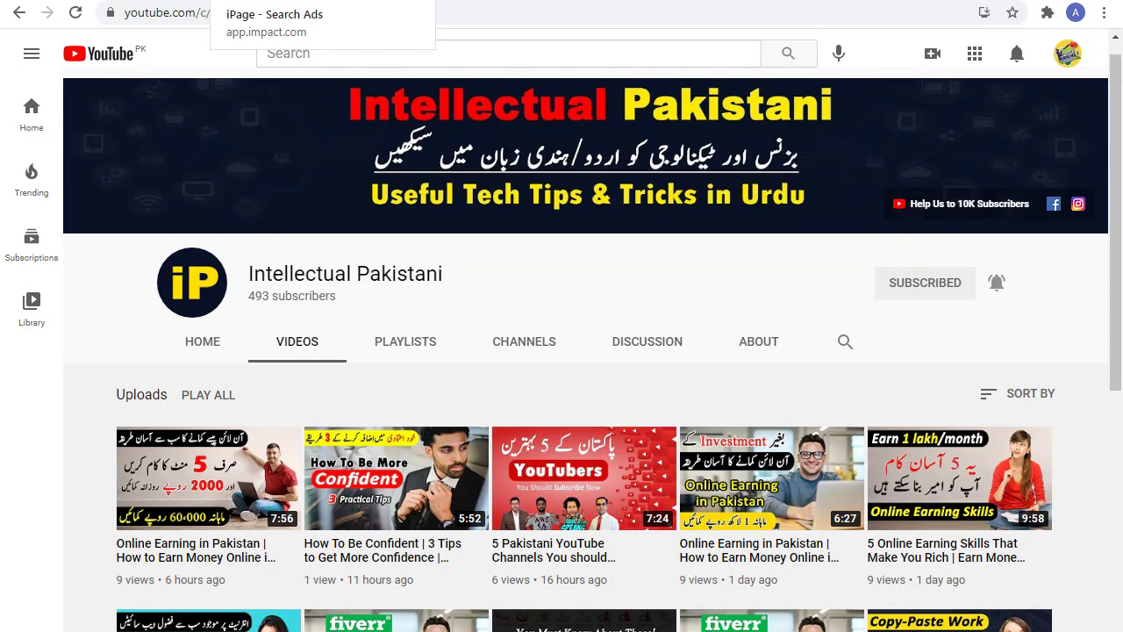
click(264, 0)
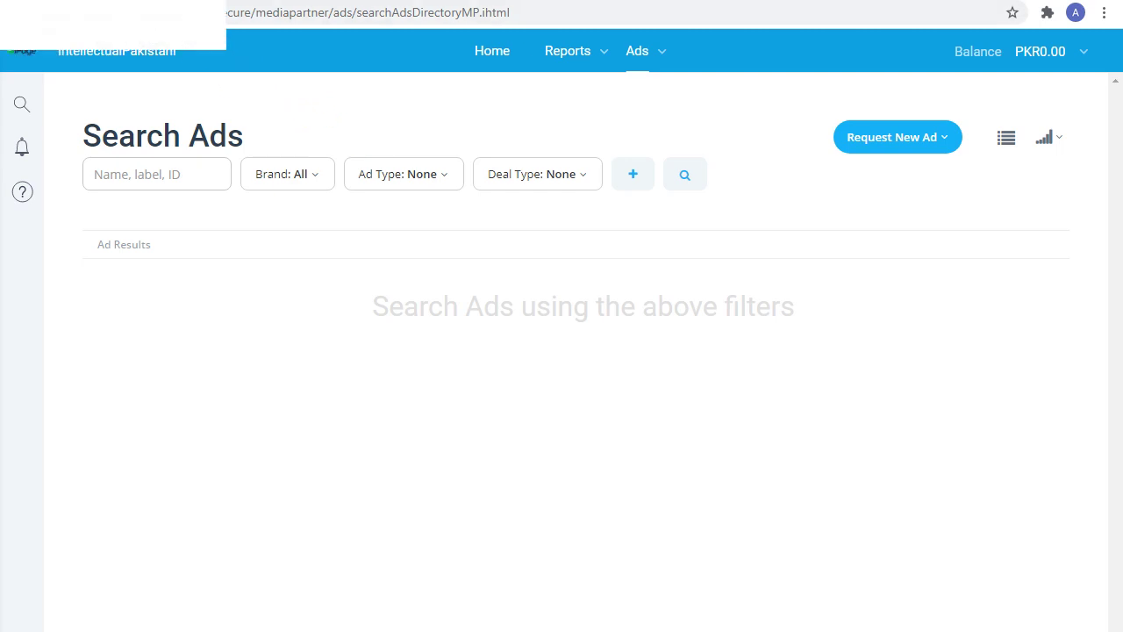
click(105, 0)
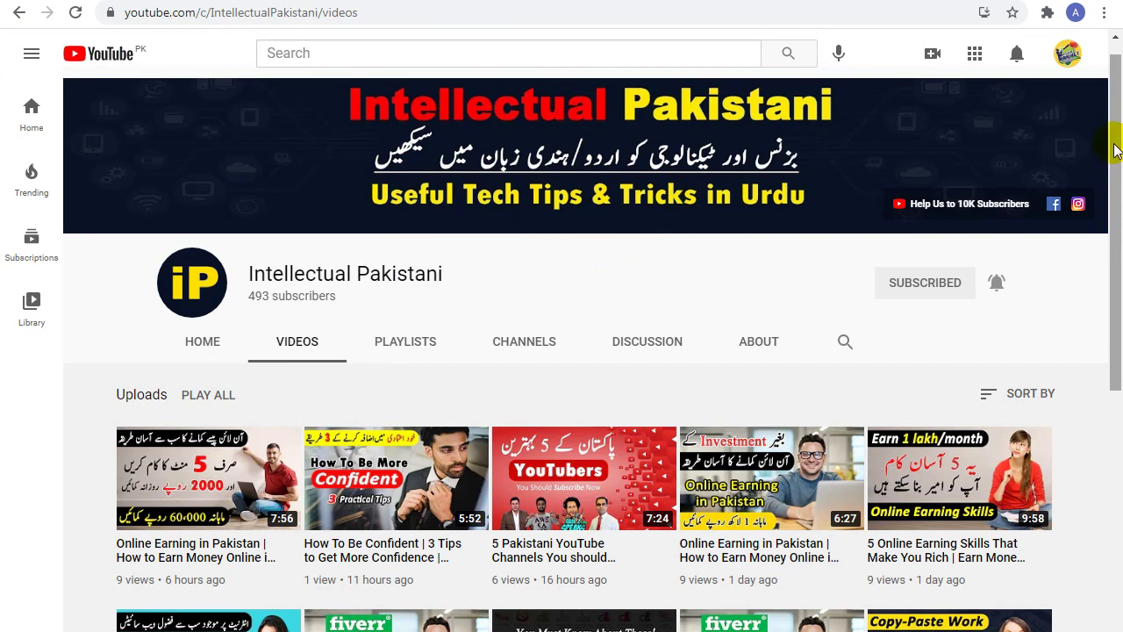
drag(1115, 141, 1116, 287)
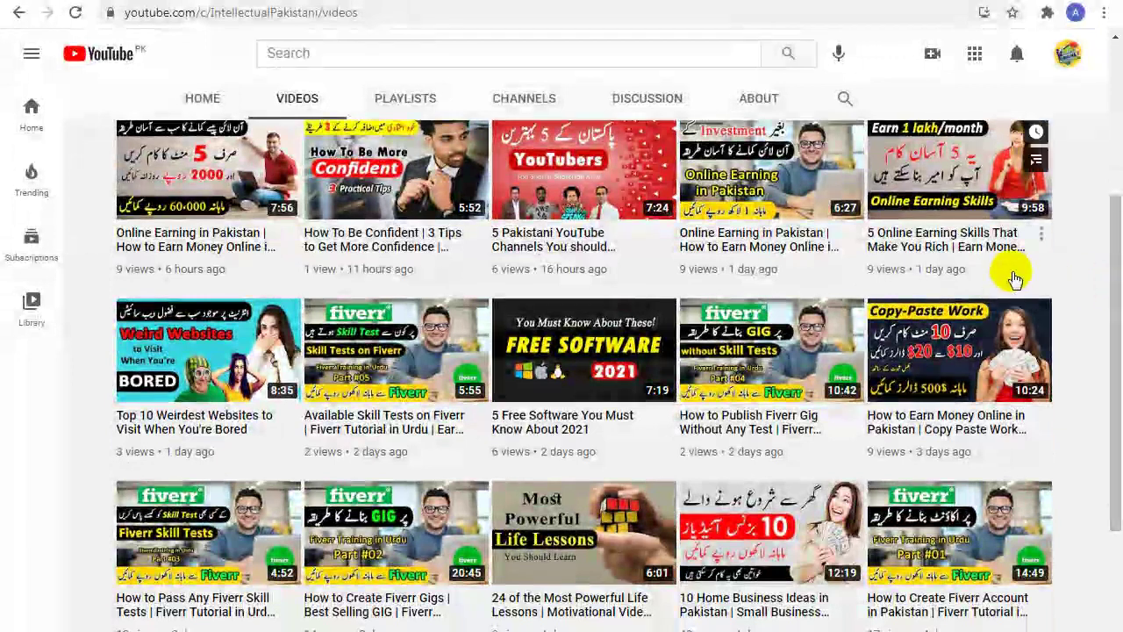